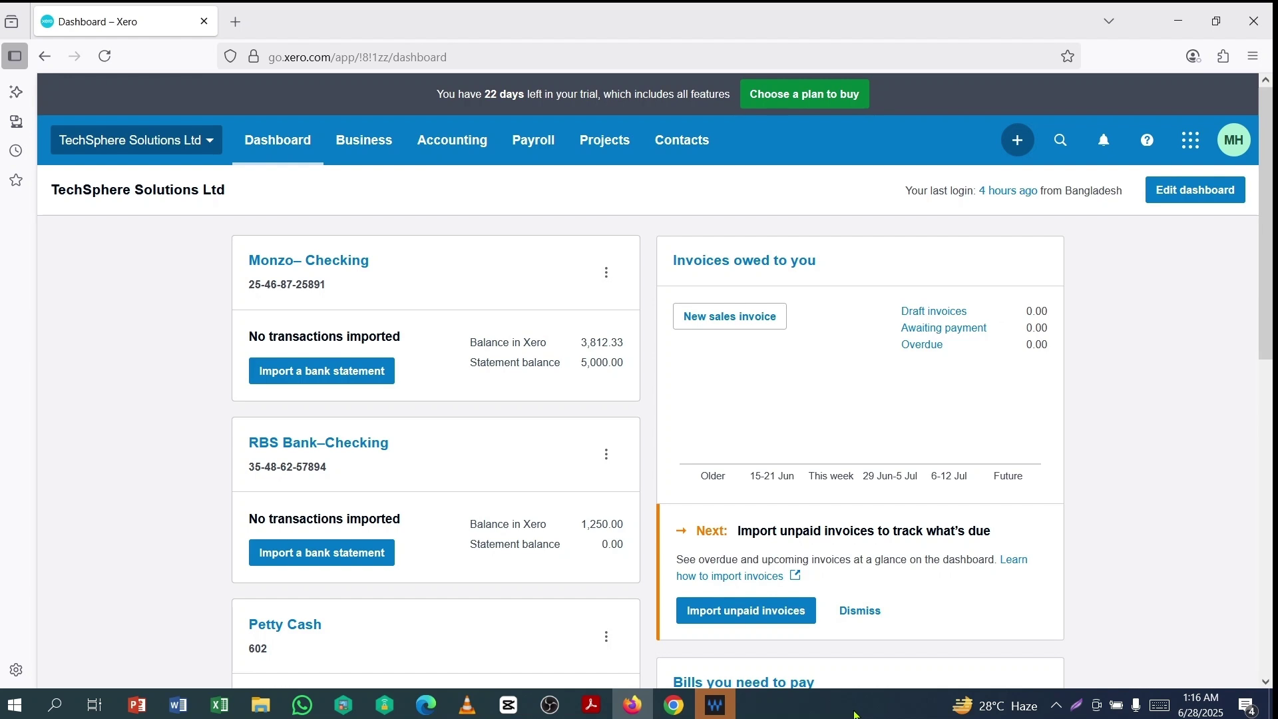
- Open the Bank Accounts page and look over the Monzo, RBS and Petty Cash accounts
{"action": "left_click", "coordinate": [450, 147]}
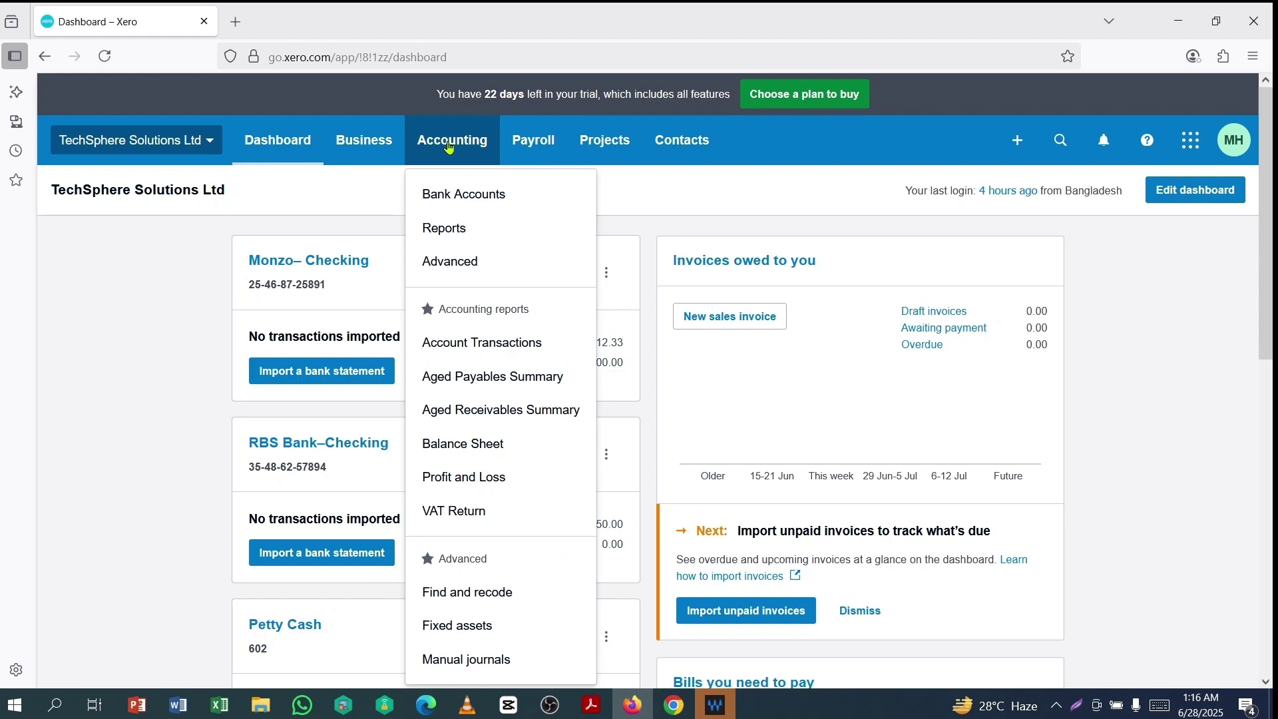
{"action": "left_click", "coordinate": [450, 198]}
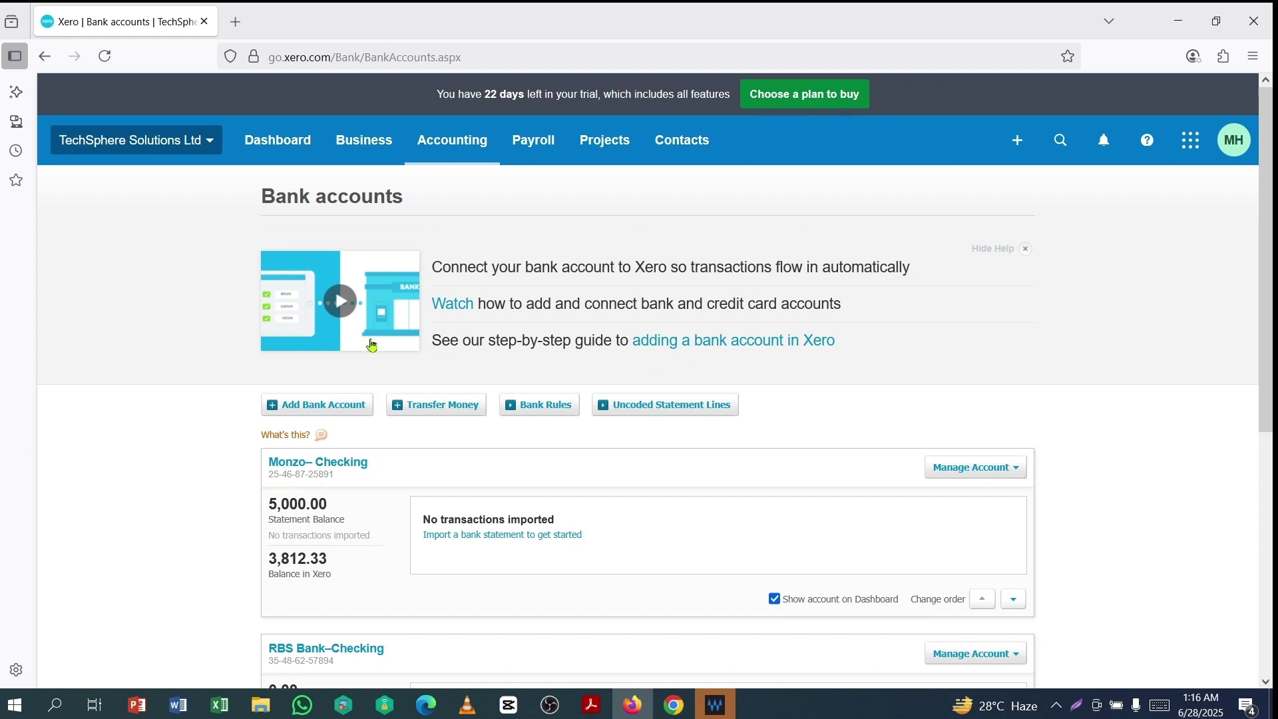
{"action": "scroll", "coordinate": [502, 431], "scroll_direction": "down", "scroll_amount": 3}
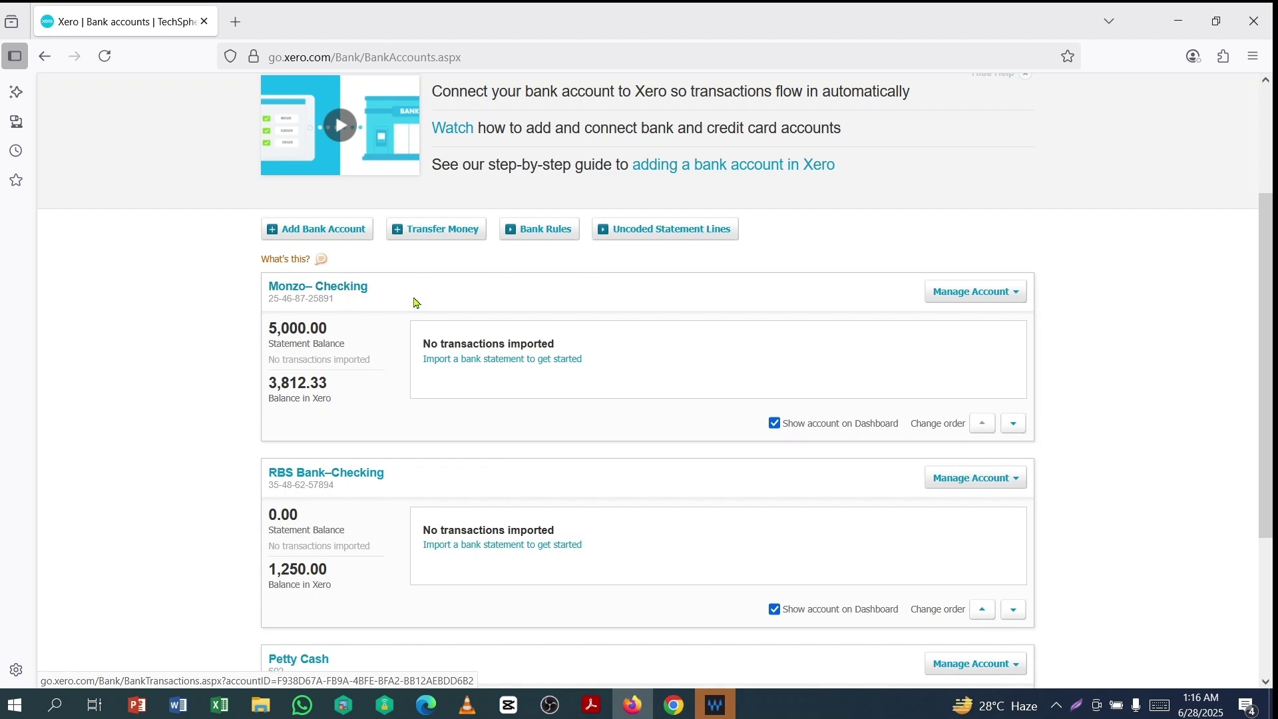
{"action": "scroll", "coordinate": [493, 464], "scroll_direction": "down", "scroll_amount": 3}
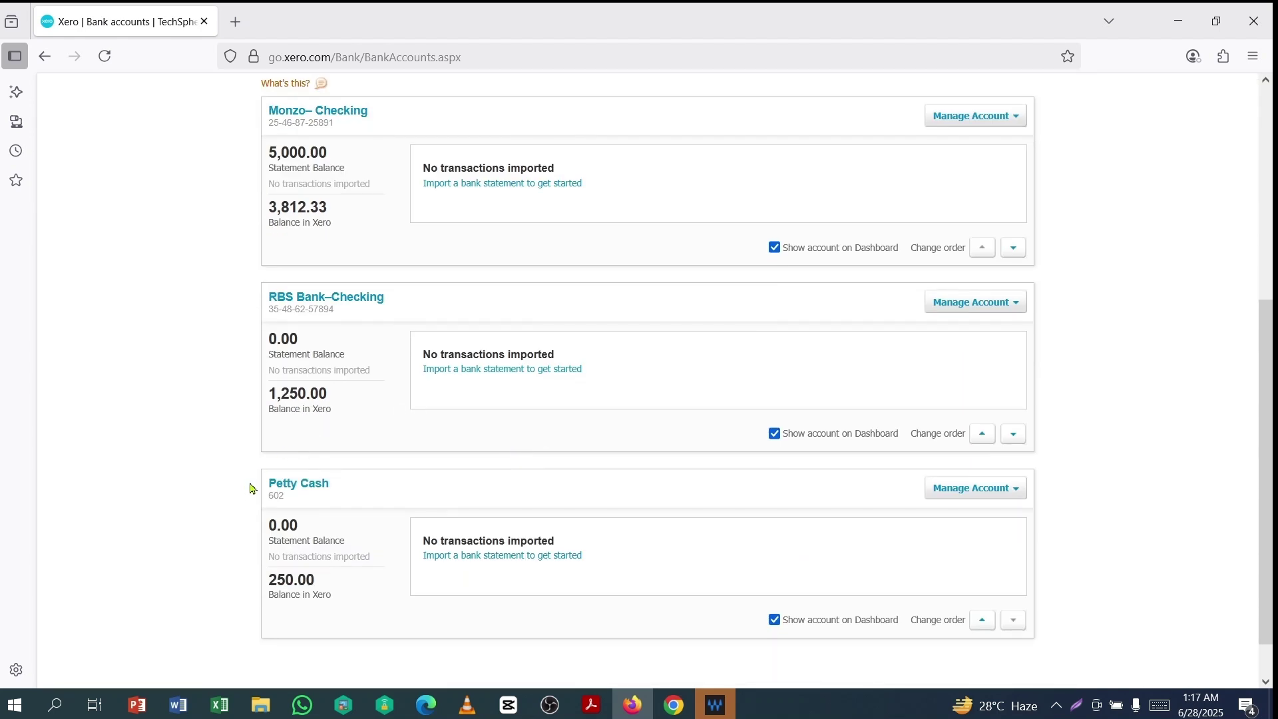
{"action": "scroll", "coordinate": [374, 446], "scroll_direction": "up", "scroll_amount": 2}
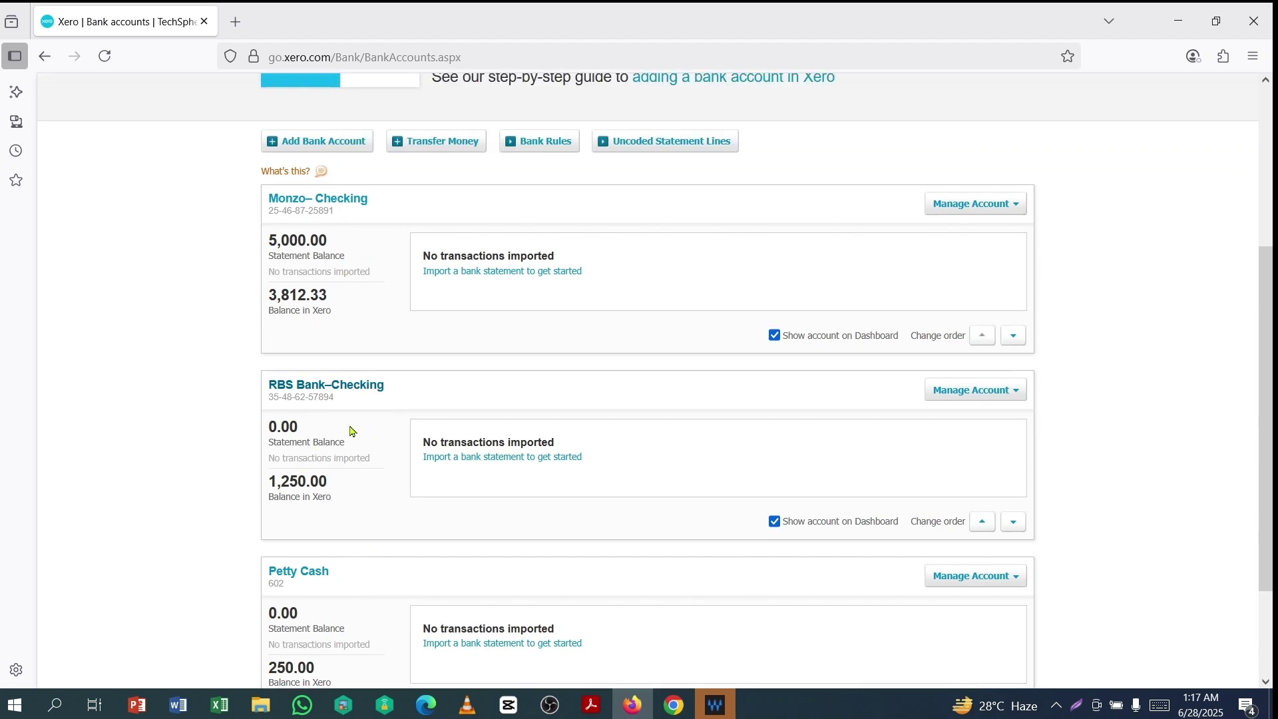
{"action": "scroll", "coordinate": [360, 519], "scroll_direction": "down", "scroll_amount": 2}
{"action": "scroll", "coordinate": [390, 512], "scroll_direction": "up", "scroll_amount": 3}
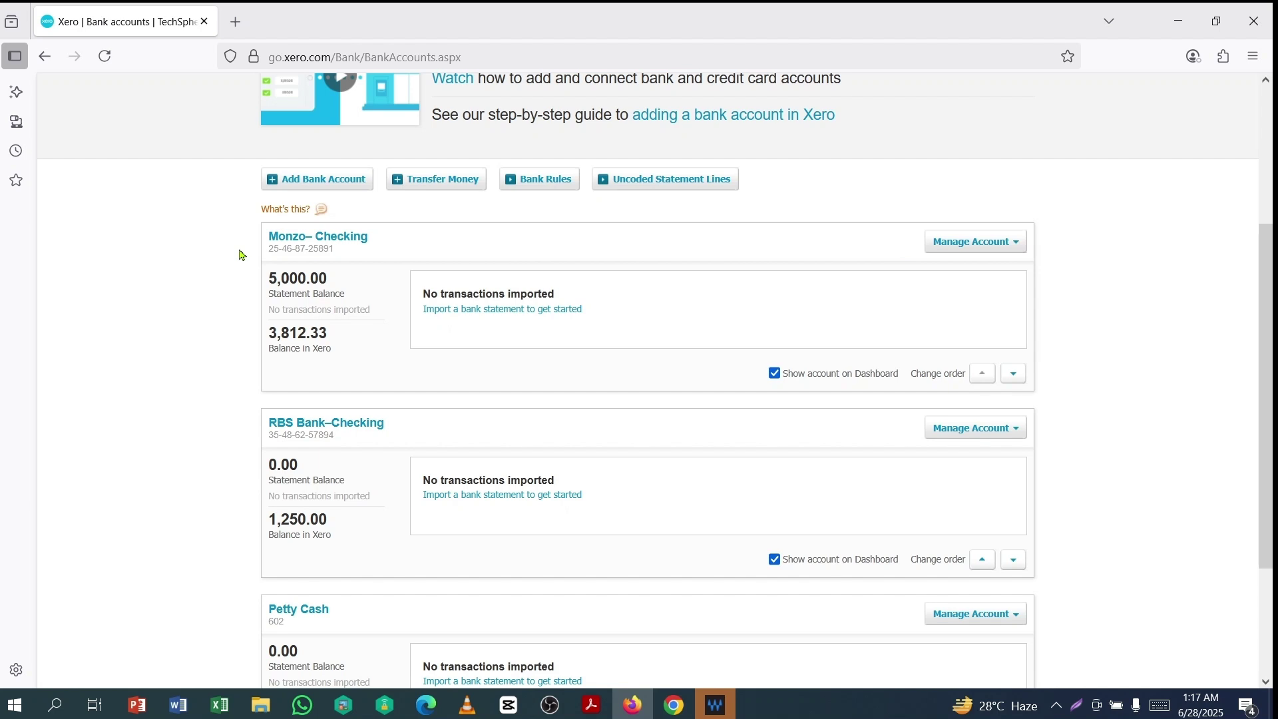
- View the blank Receive Money form for the Monzo–Checking account and return to the Bank Accounts page
{"action": "left_click", "coordinate": [993, 249]}
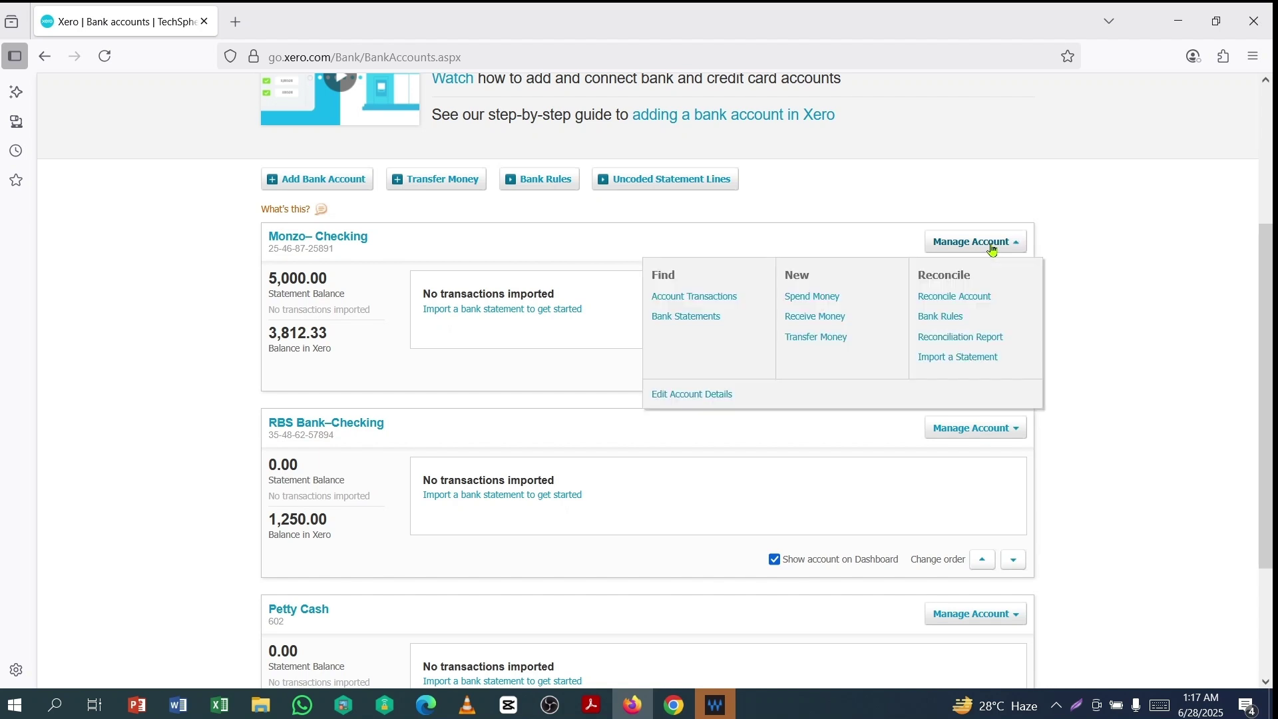
{"action": "left_click", "coordinate": [807, 319]}
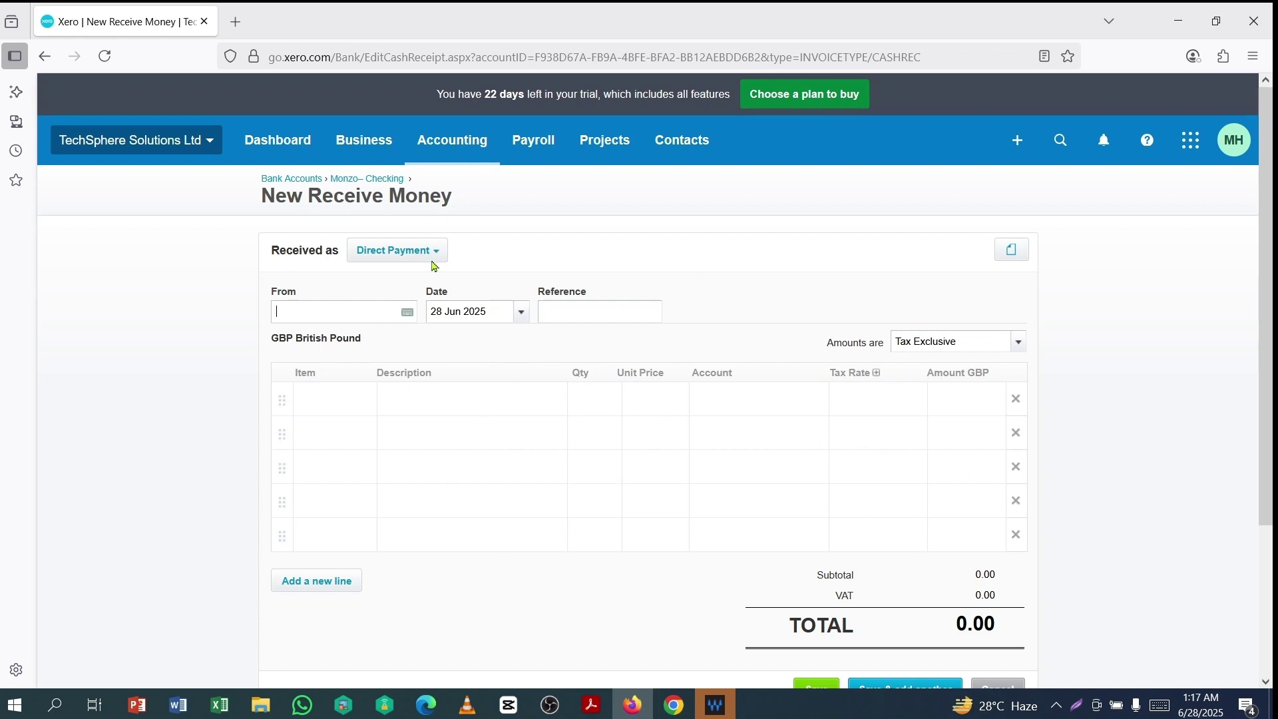
{"action": "left_click", "coordinate": [452, 147]}
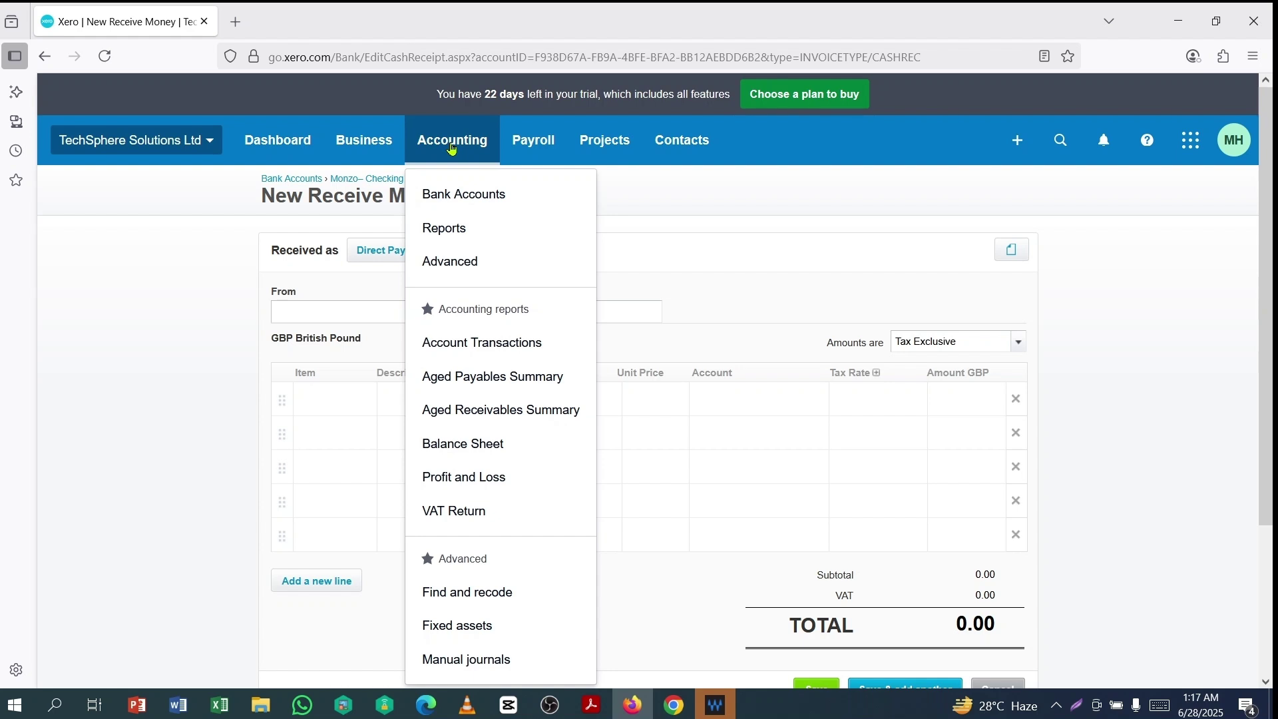
{"action": "left_click", "coordinate": [423, 193]}
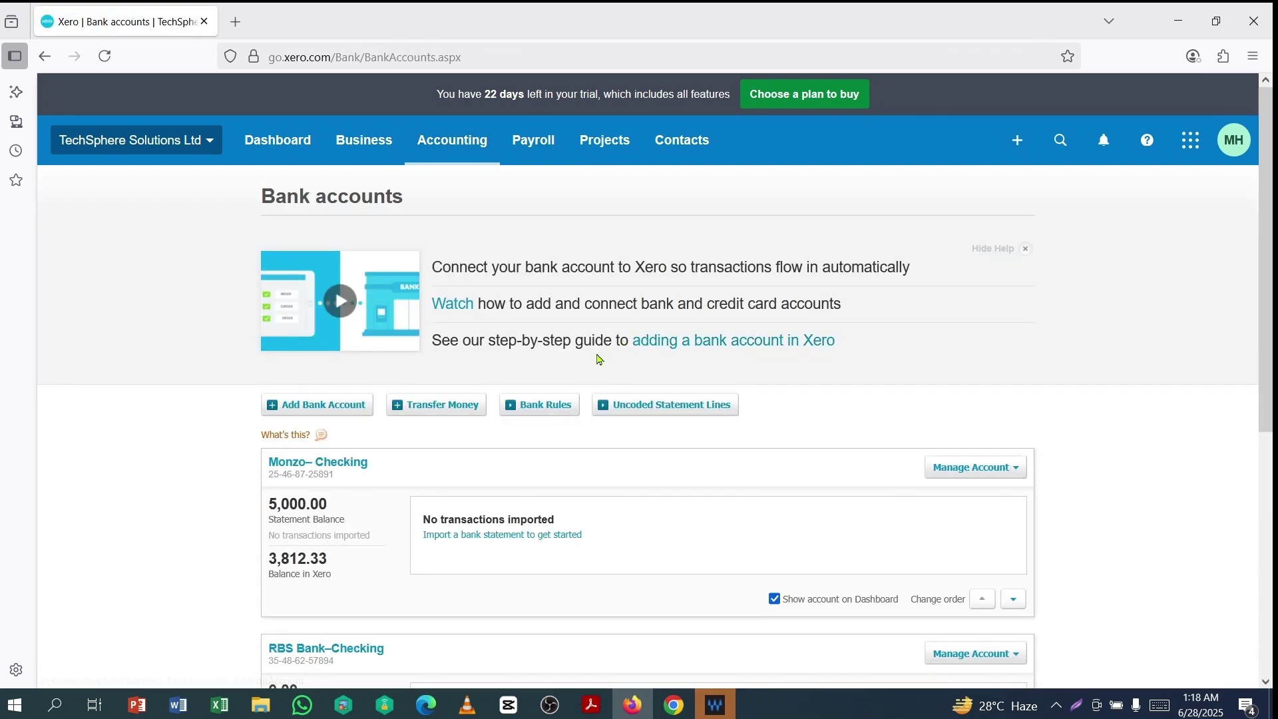
- Examine the account management options, including Receive Money, for the RBS Bank–Checking and Petty Cash accounts
{"action": "scroll", "coordinate": [599, 359], "scroll_direction": "down", "scroll_amount": 5}
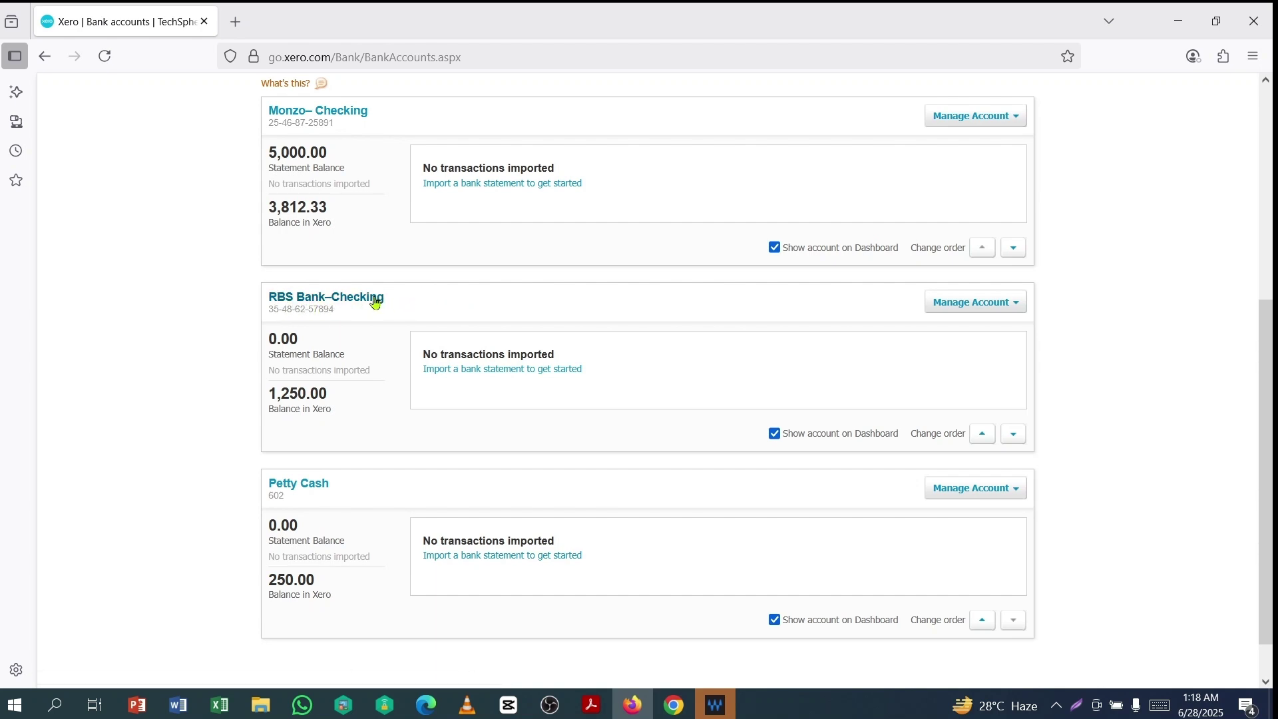
{"action": "left_click", "coordinate": [978, 304]}
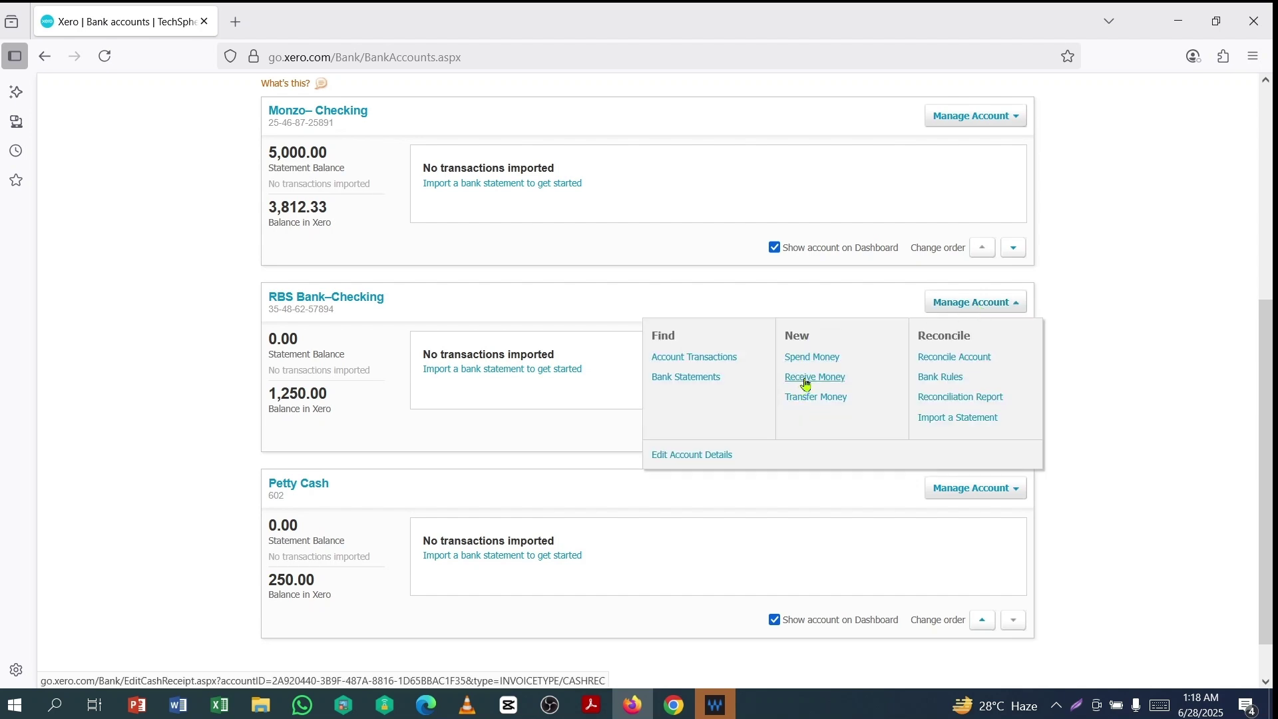
{"action": "scroll", "coordinate": [666, 413], "scroll_direction": "down", "scroll_amount": 1}
{"action": "left_click", "coordinate": [341, 456]}
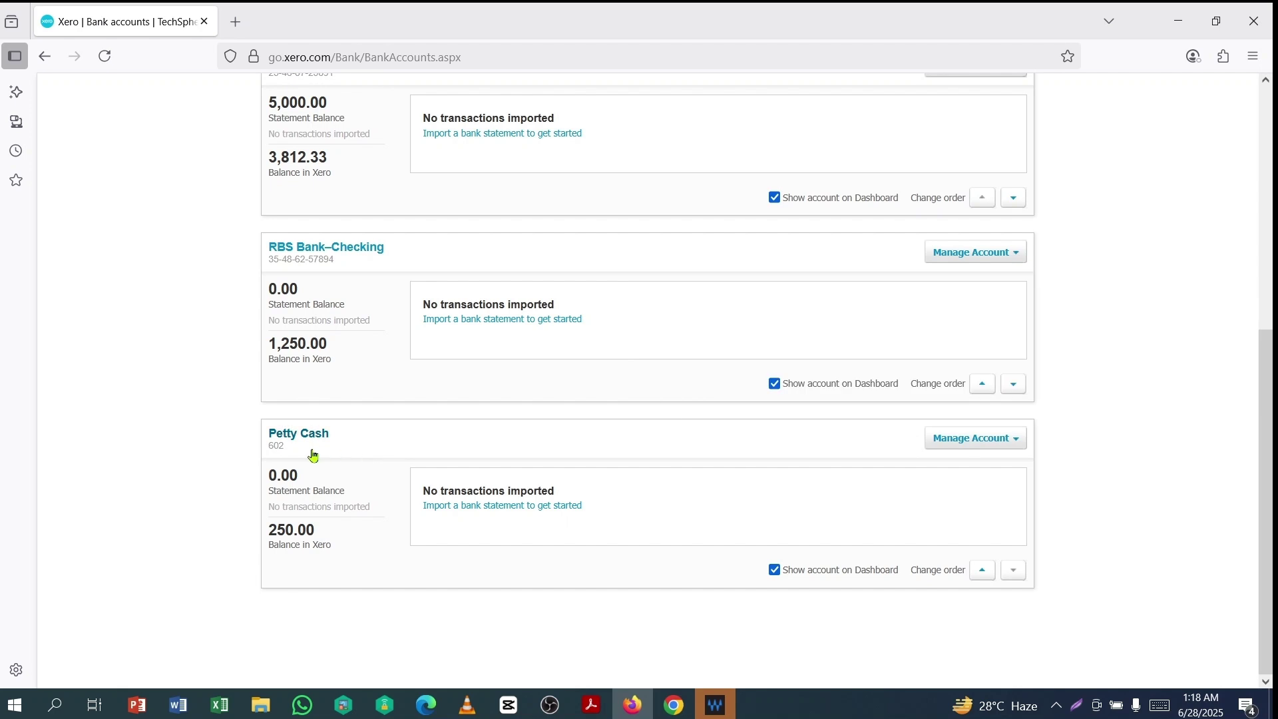
{"action": "left_click", "coordinate": [976, 446]}
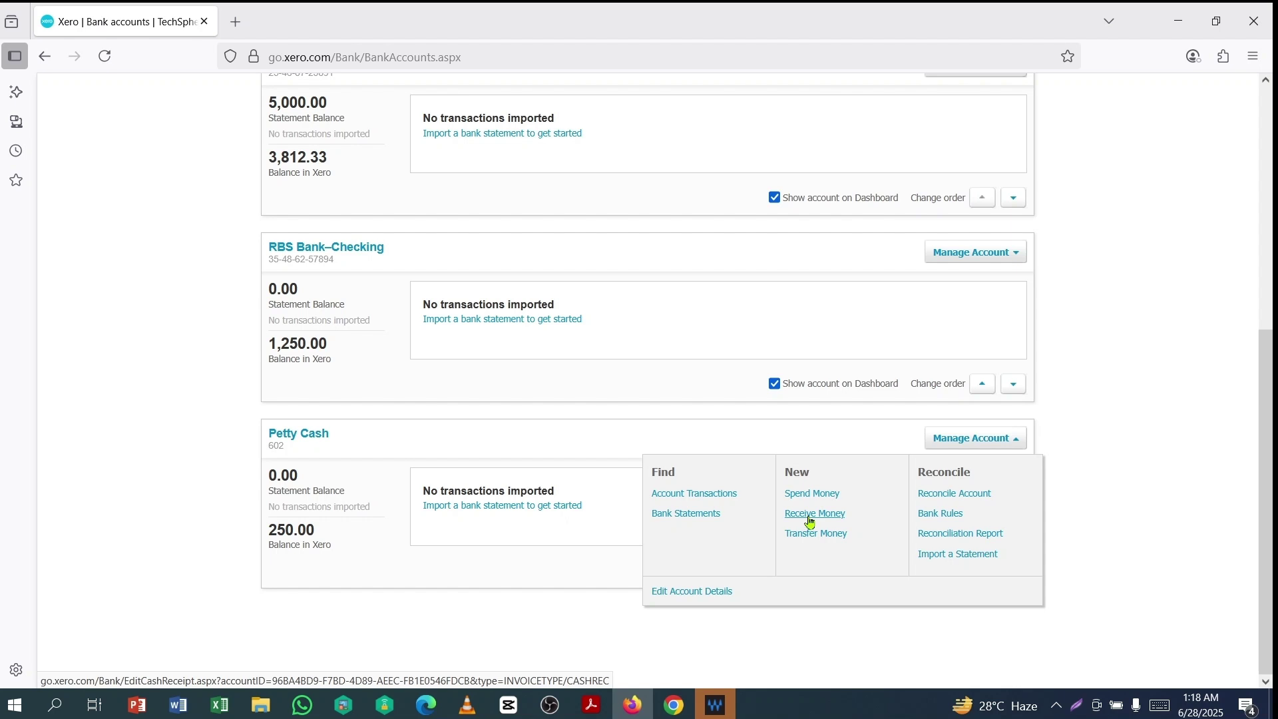
{"action": "left_click", "coordinate": [1136, 524]}
{"action": "scroll", "coordinate": [635, 466], "scroll_direction": "up", "scroll_amount": 1}
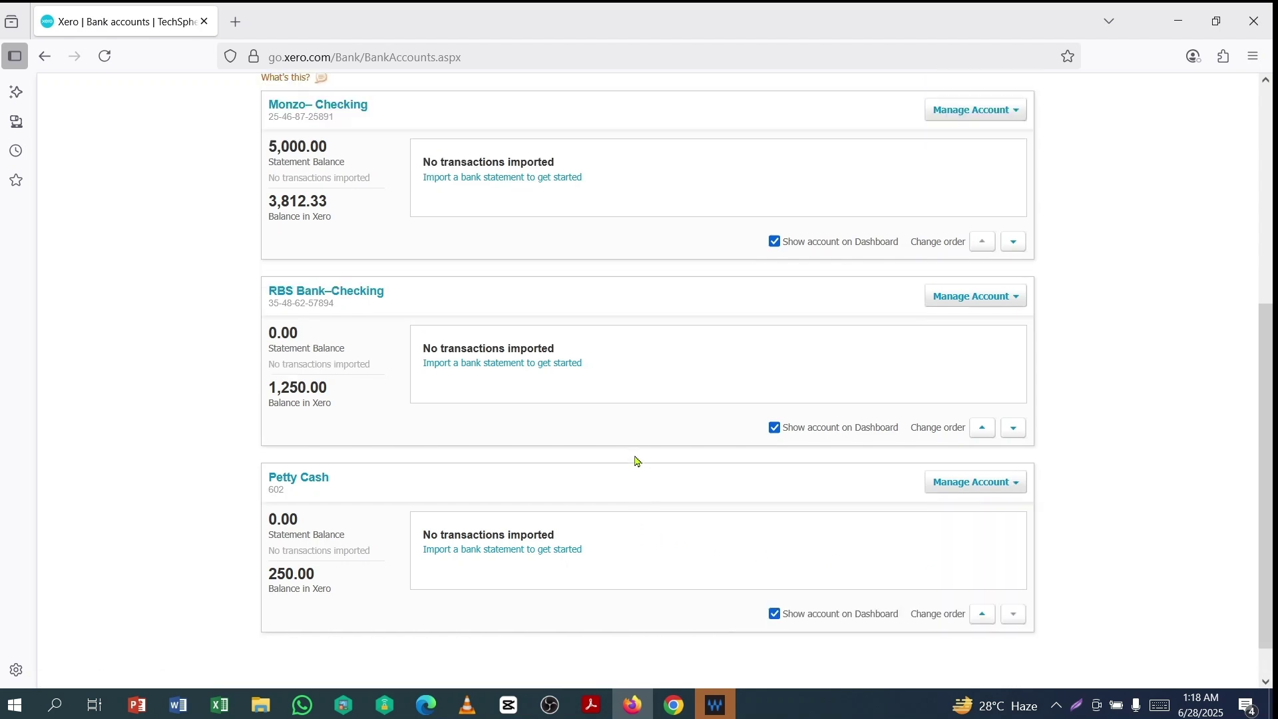
{"action": "scroll", "coordinate": [637, 461], "scroll_direction": "up", "scroll_amount": 3}
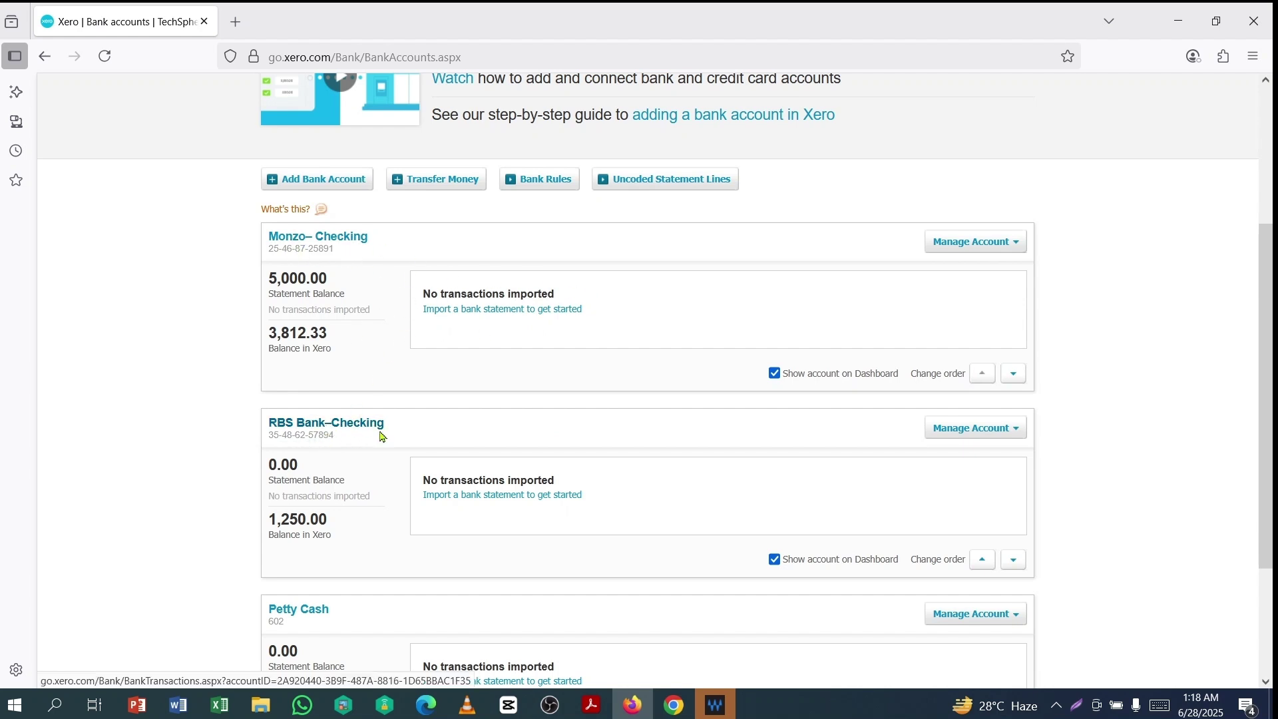
{"action": "scroll", "coordinate": [383, 436], "scroll_direction": "down", "scroll_amount": 3}
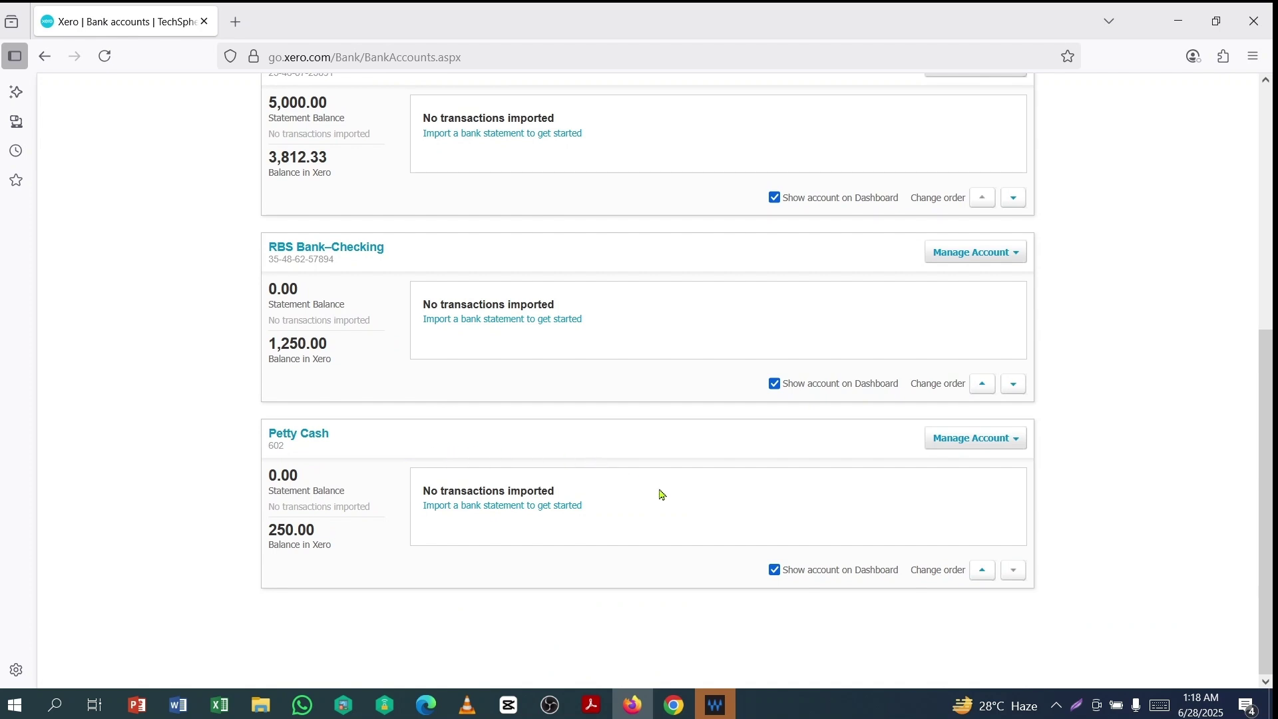
{"action": "scroll", "coordinate": [663, 494], "scroll_direction": "up", "scroll_amount": 6}
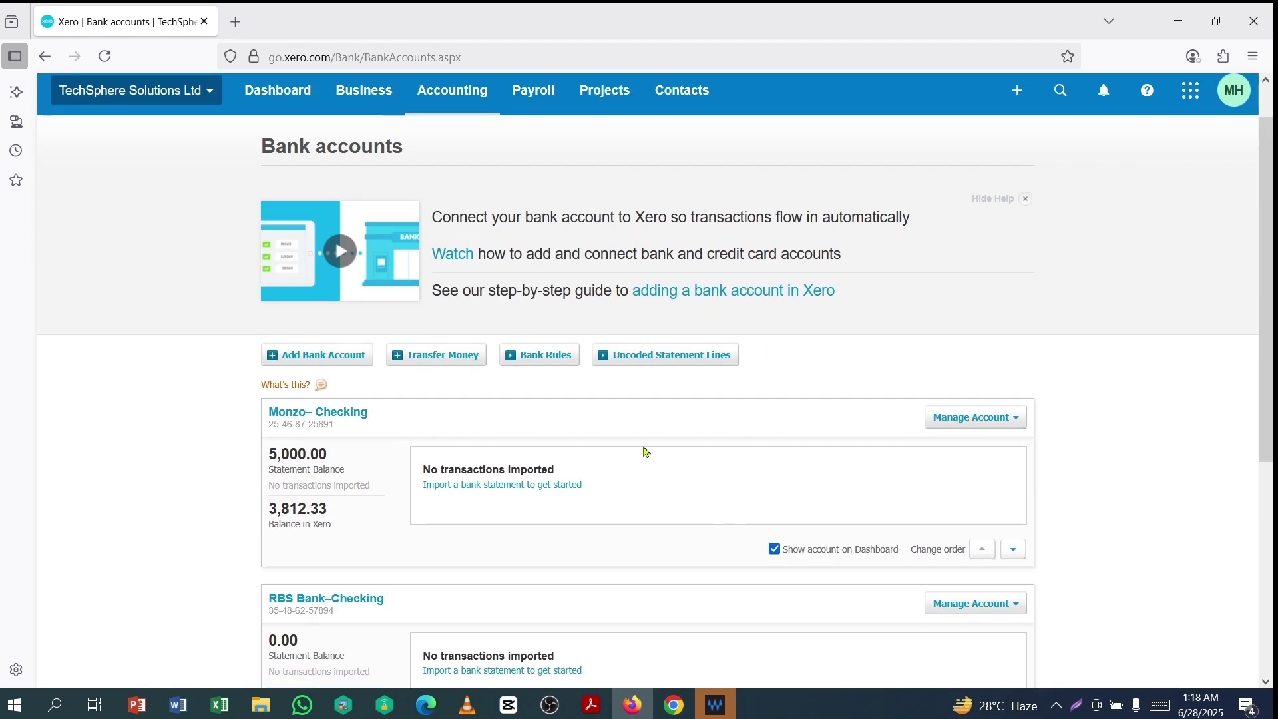
- Create a new Receive Money transaction paid into the RBS Bank–Checking account
{"action": "left_click", "coordinate": [1017, 93]}
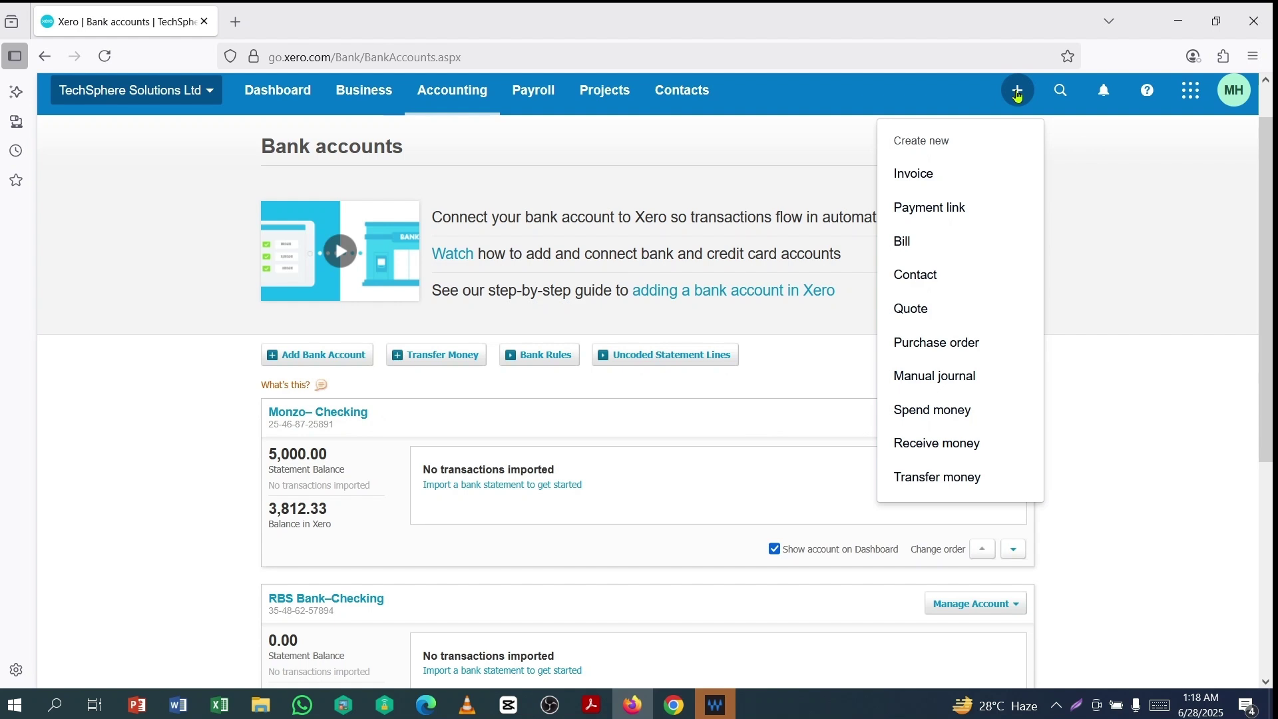
{"action": "left_click", "coordinate": [924, 446]}
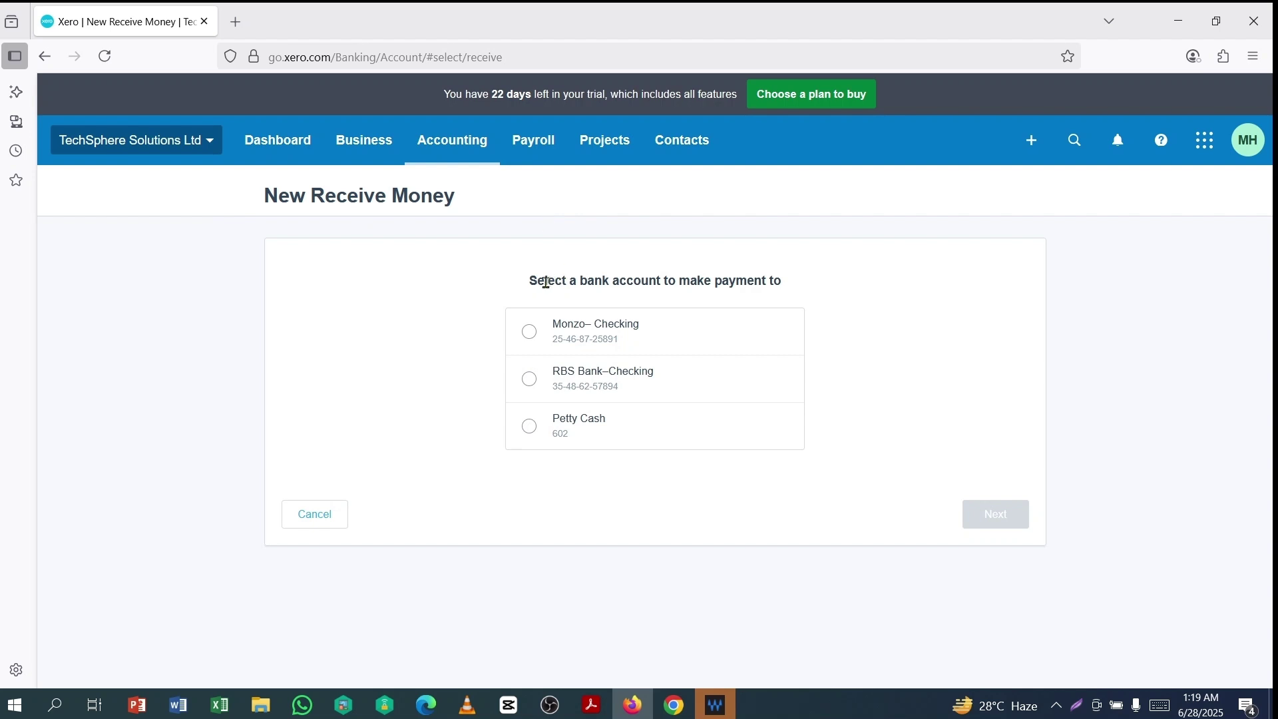
{"action": "left_click_drag", "start_coordinate": [529, 280], "coordinate": [789, 290]}
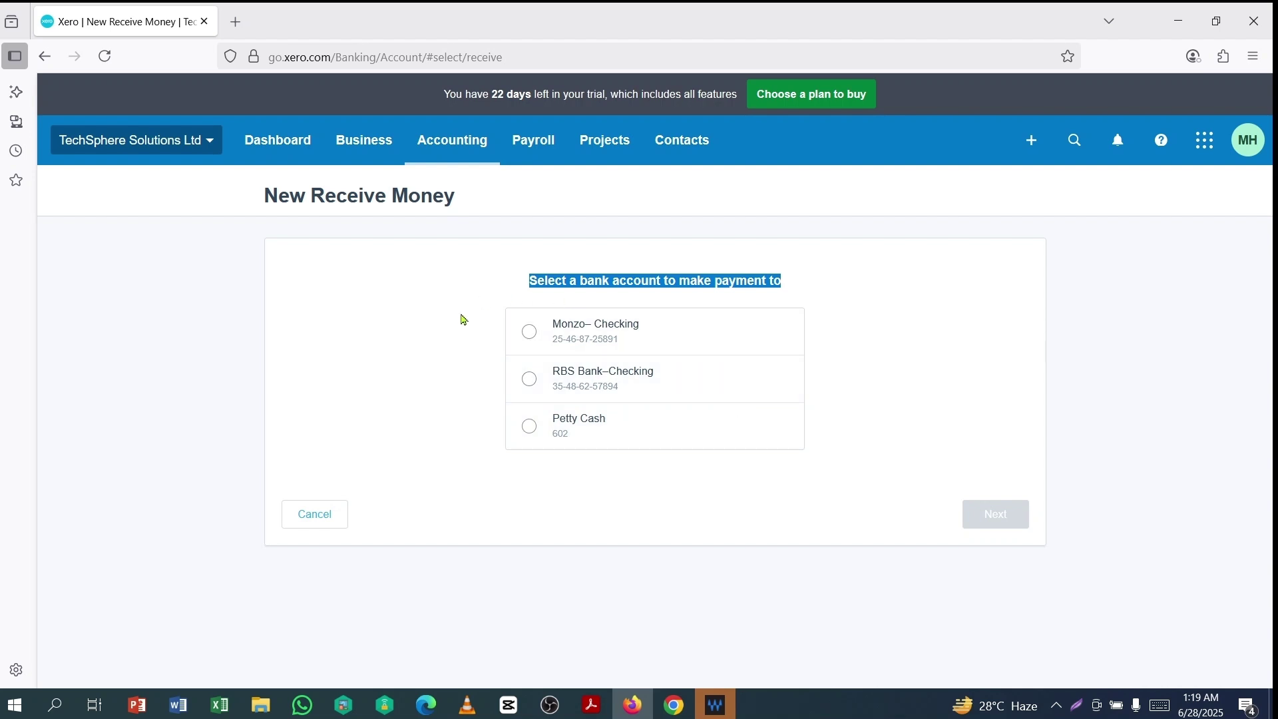
{"action": "left_click", "coordinate": [946, 367]}
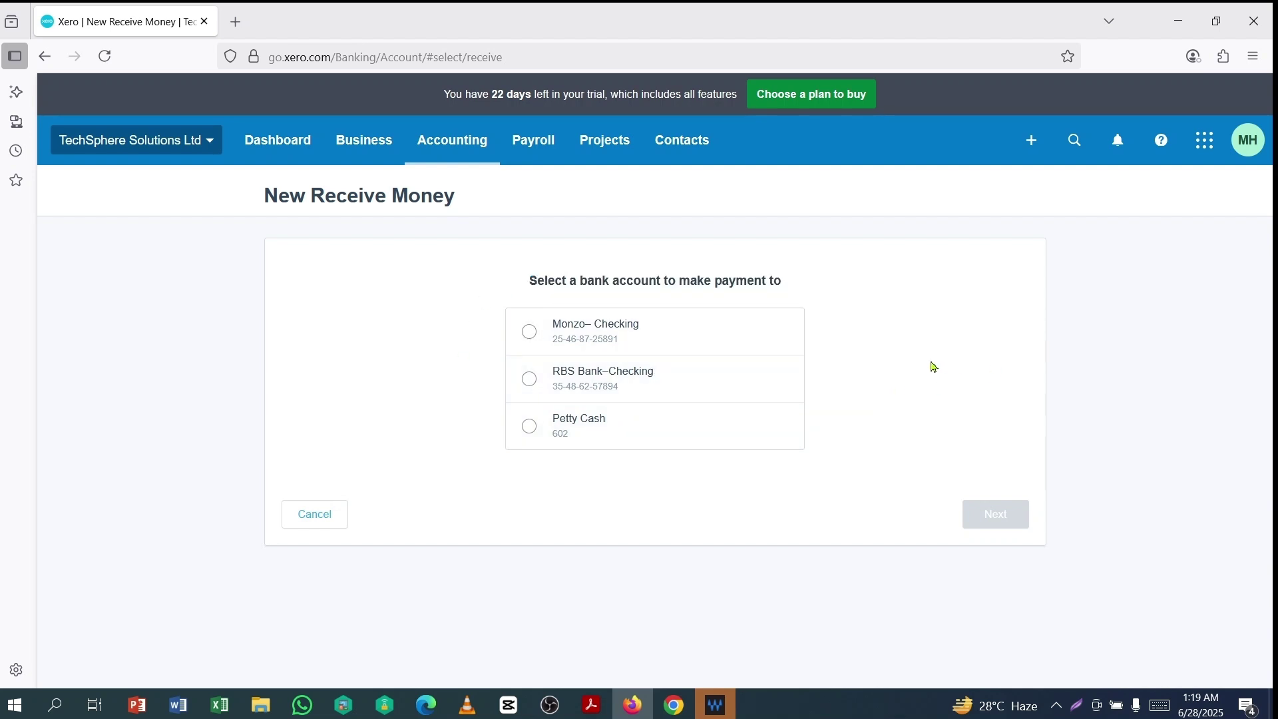
{"action": "left_click", "coordinate": [529, 381]}
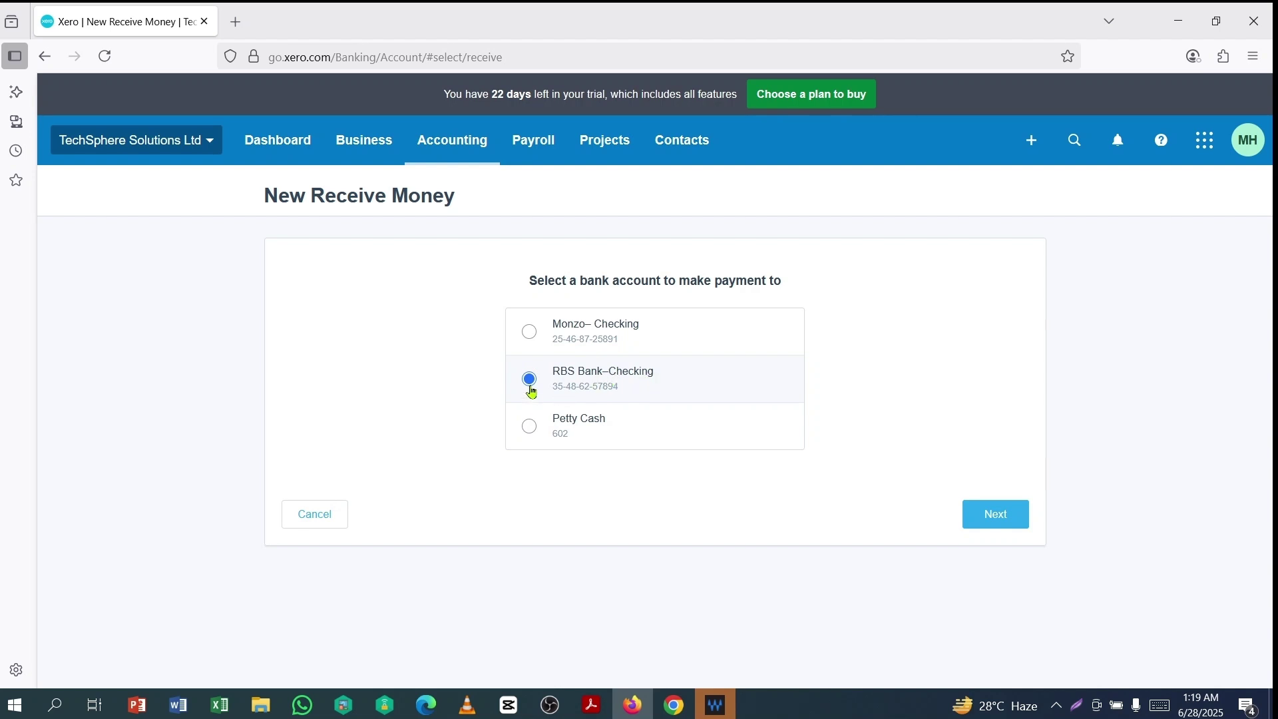
{"action": "left_click", "coordinate": [992, 524]}
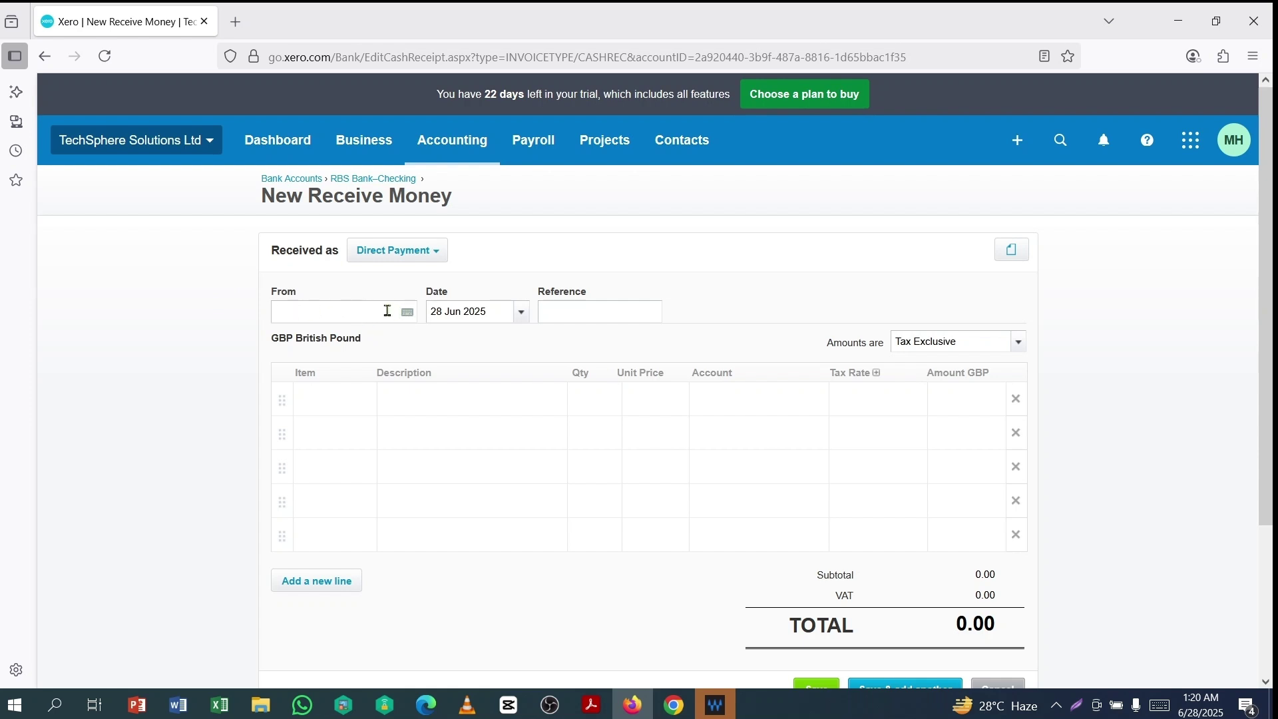
- Set the payer to the second contact suggested for "a" and the transaction date to 20 Jun 2025
{"action": "type", "text": "a"}
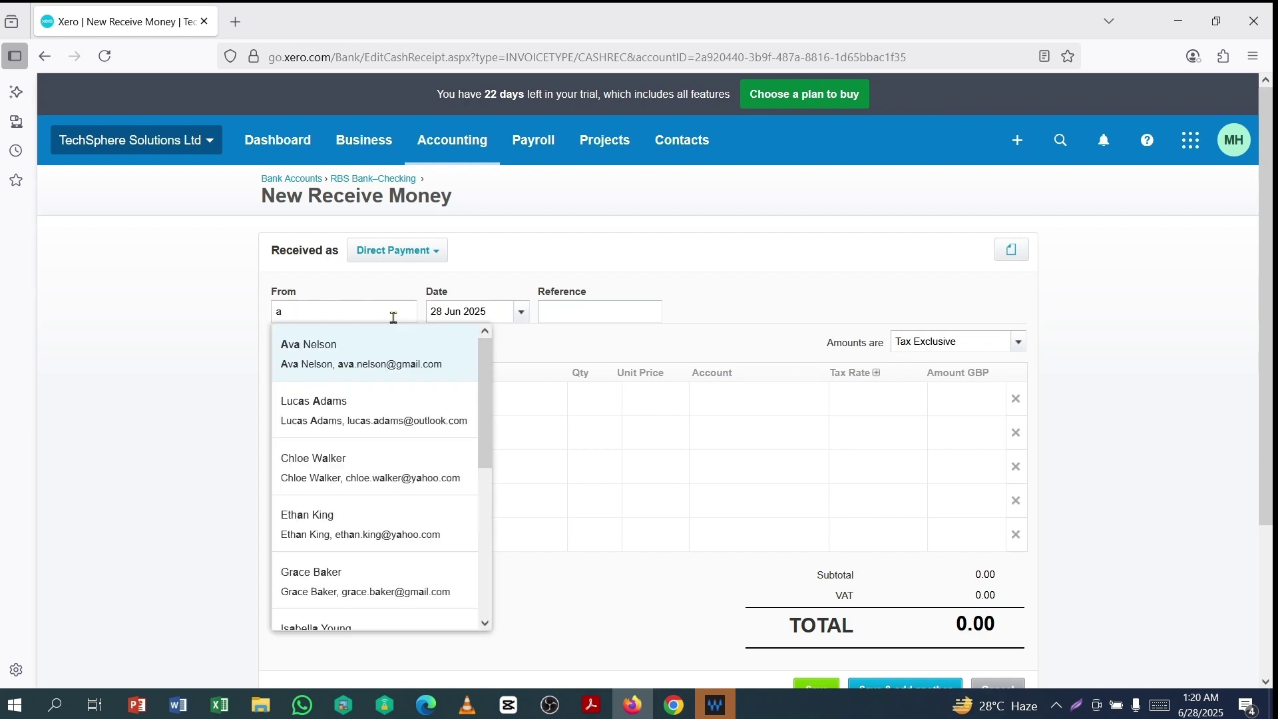
{"action": "left_click", "coordinate": [309, 407]}
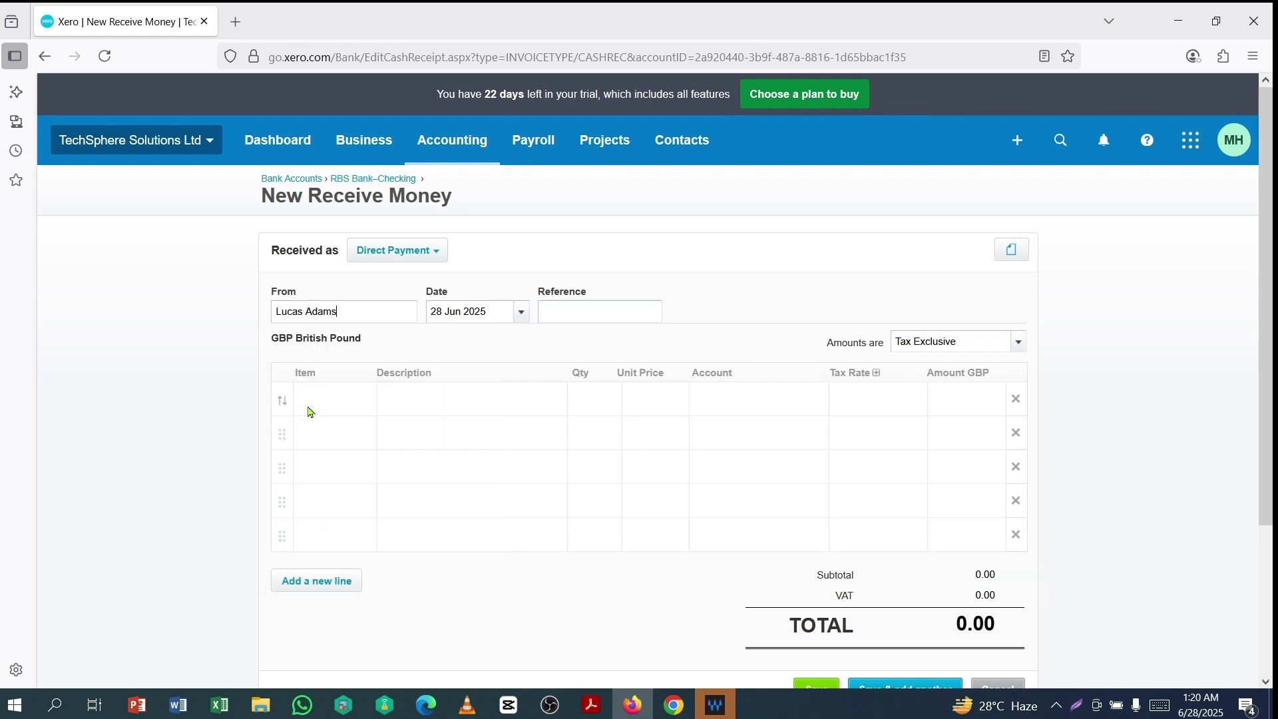
{"action": "left_click", "coordinate": [522, 312]}
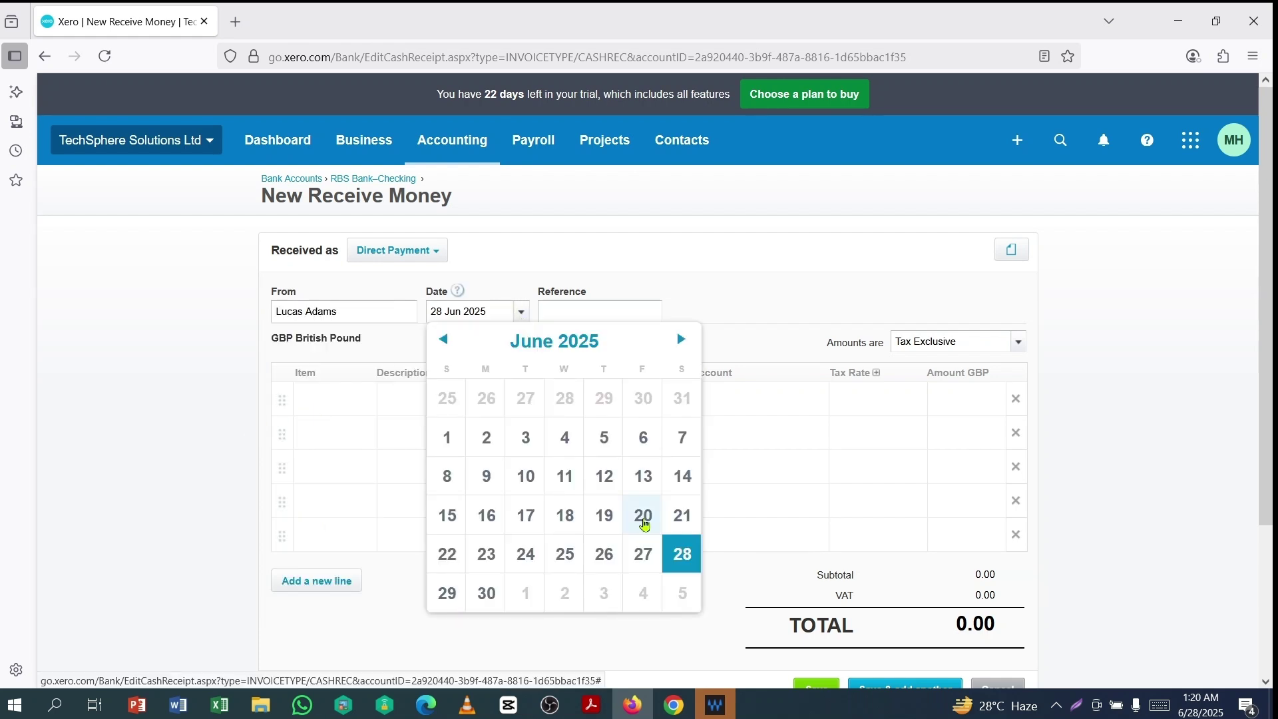
{"action": "left_click", "coordinate": [644, 524]}
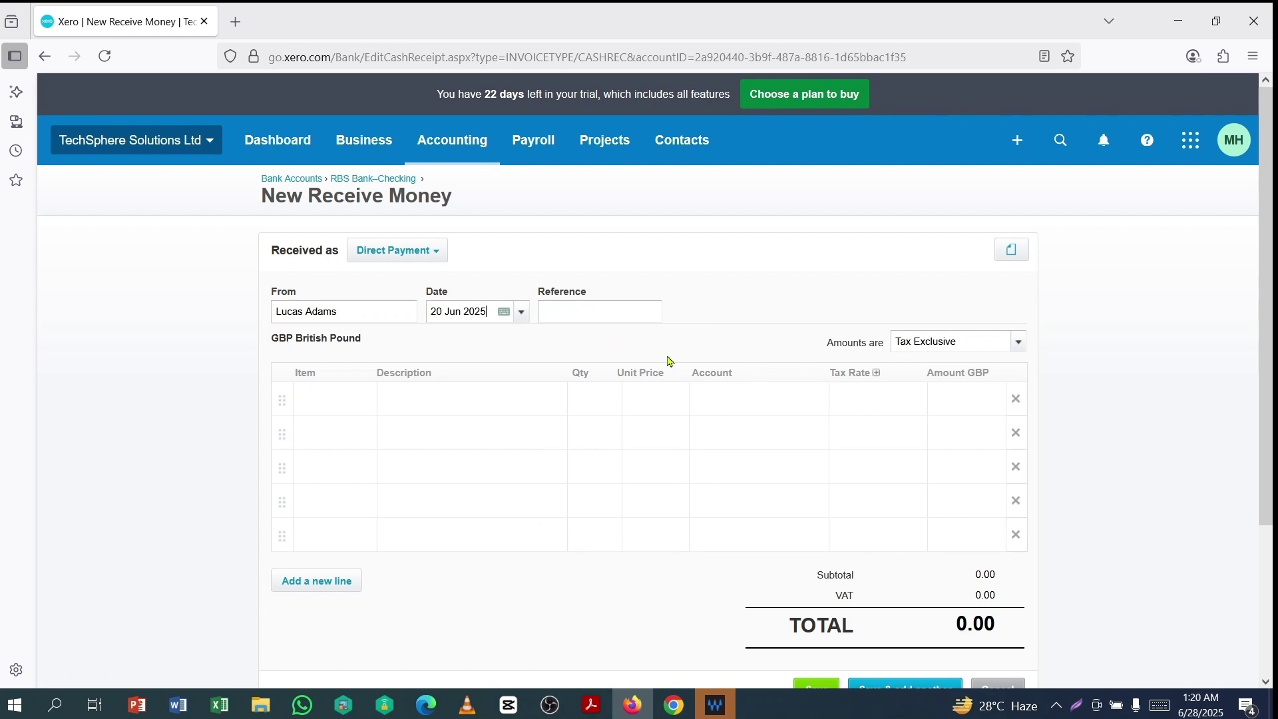
- Add item 1000: HP EliteDesk 800G1 SFF Intel Core i5 System to the first line of the transaction
{"action": "scroll", "coordinate": [665, 360], "scroll_direction": "down", "scroll_amount": 2}
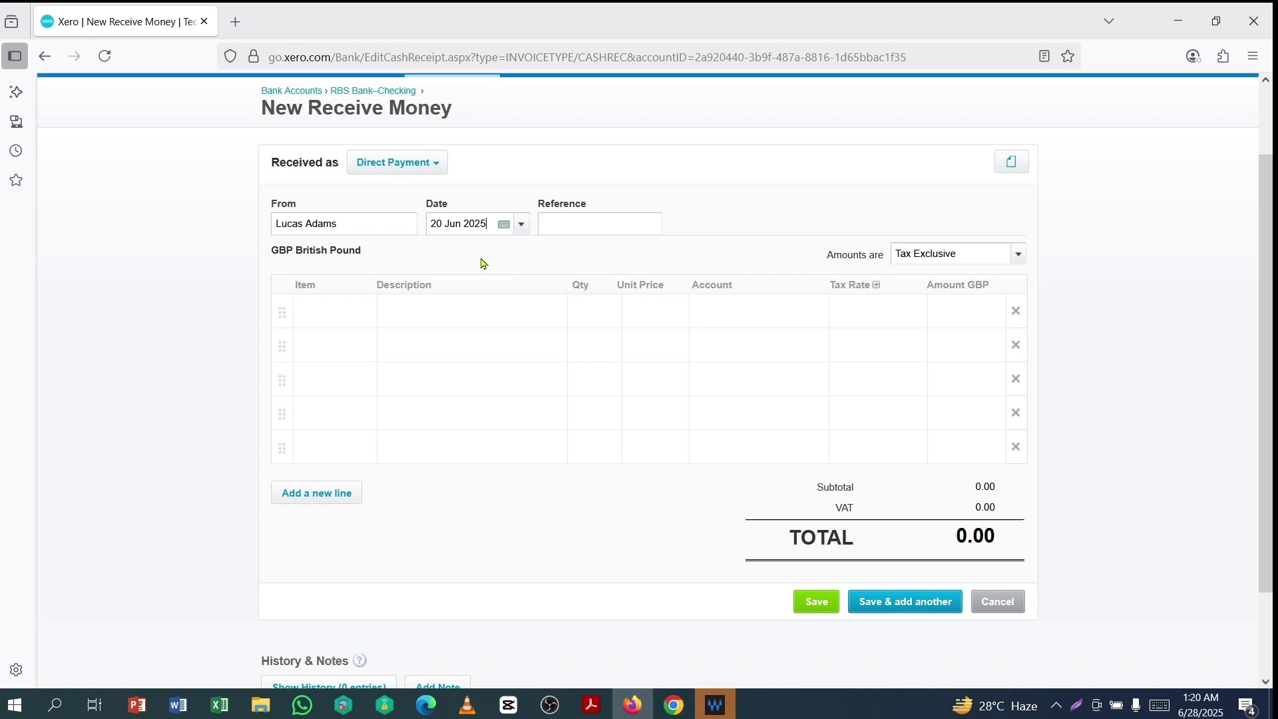
{"action": "left_click", "coordinate": [344, 312]}
{"action": "left_click", "coordinate": [366, 312]}
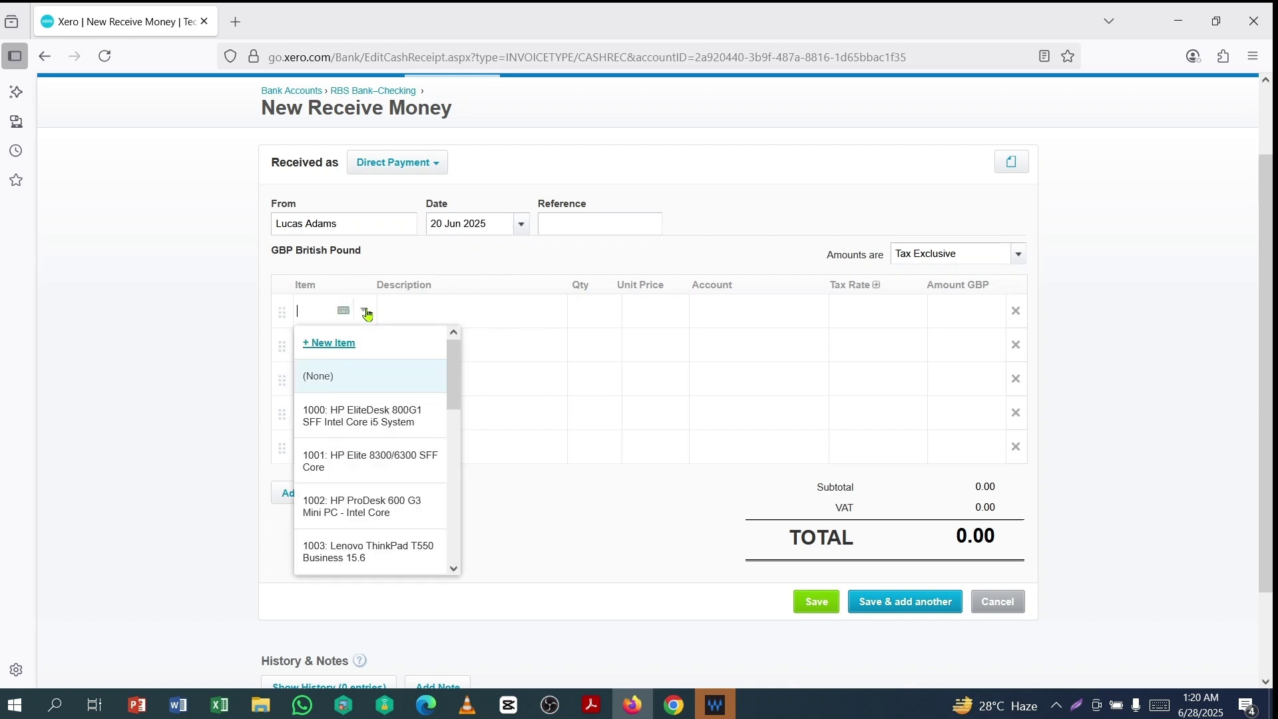
{"action": "left_click", "coordinate": [345, 419]}
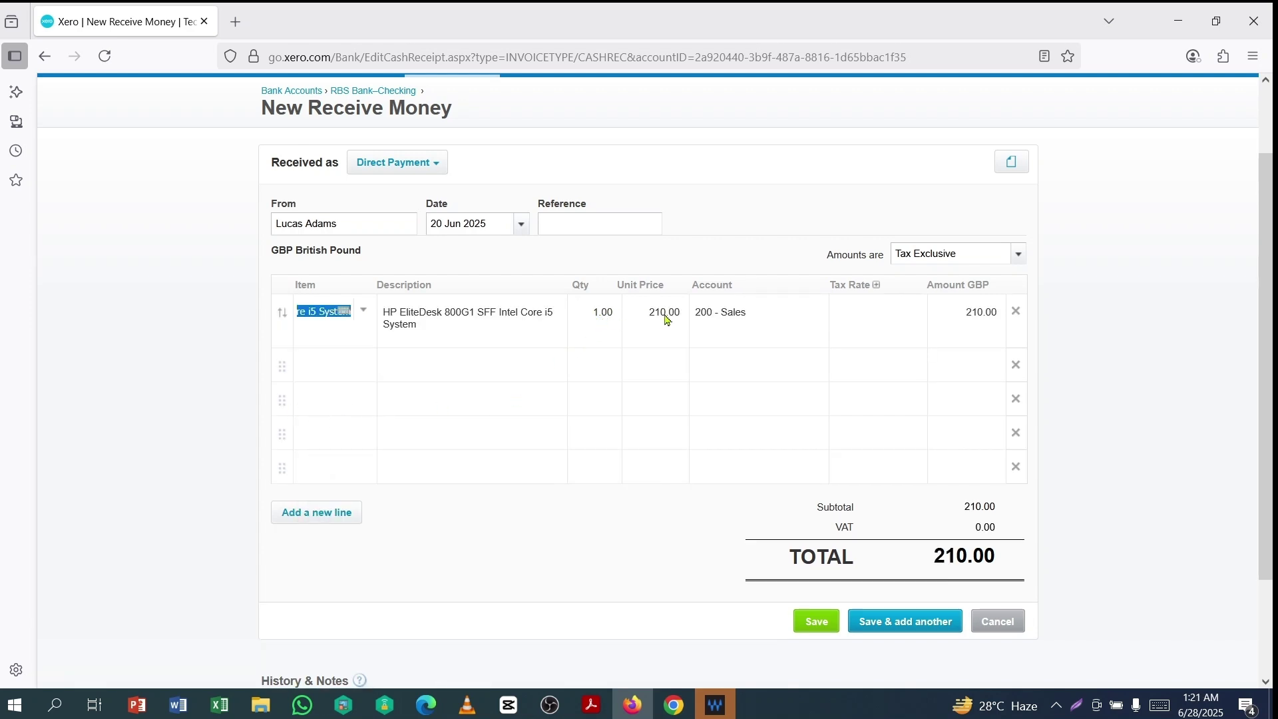
- Set the tax rate of the HP EliteDesk line to 20% (VAT on Income)
{"action": "left_click", "coordinate": [868, 314]}
{"action": "left_click", "coordinate": [900, 325]}
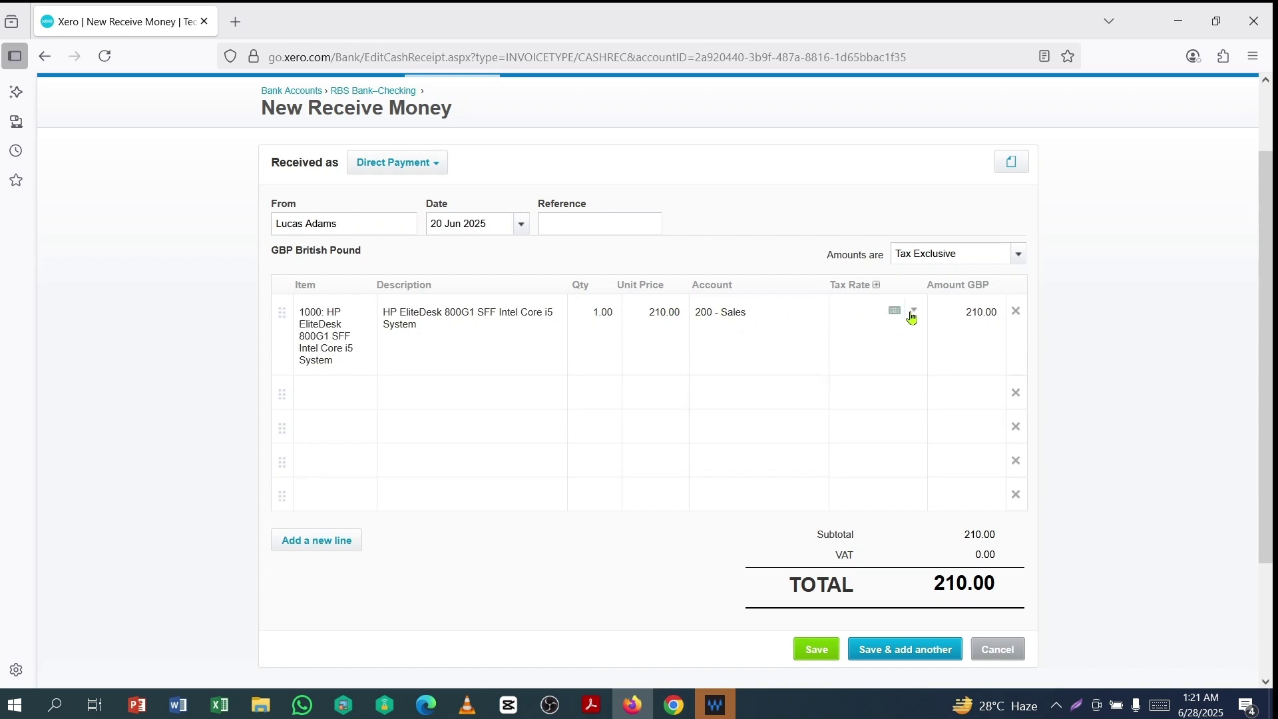
{"action": "left_click", "coordinate": [913, 317]}
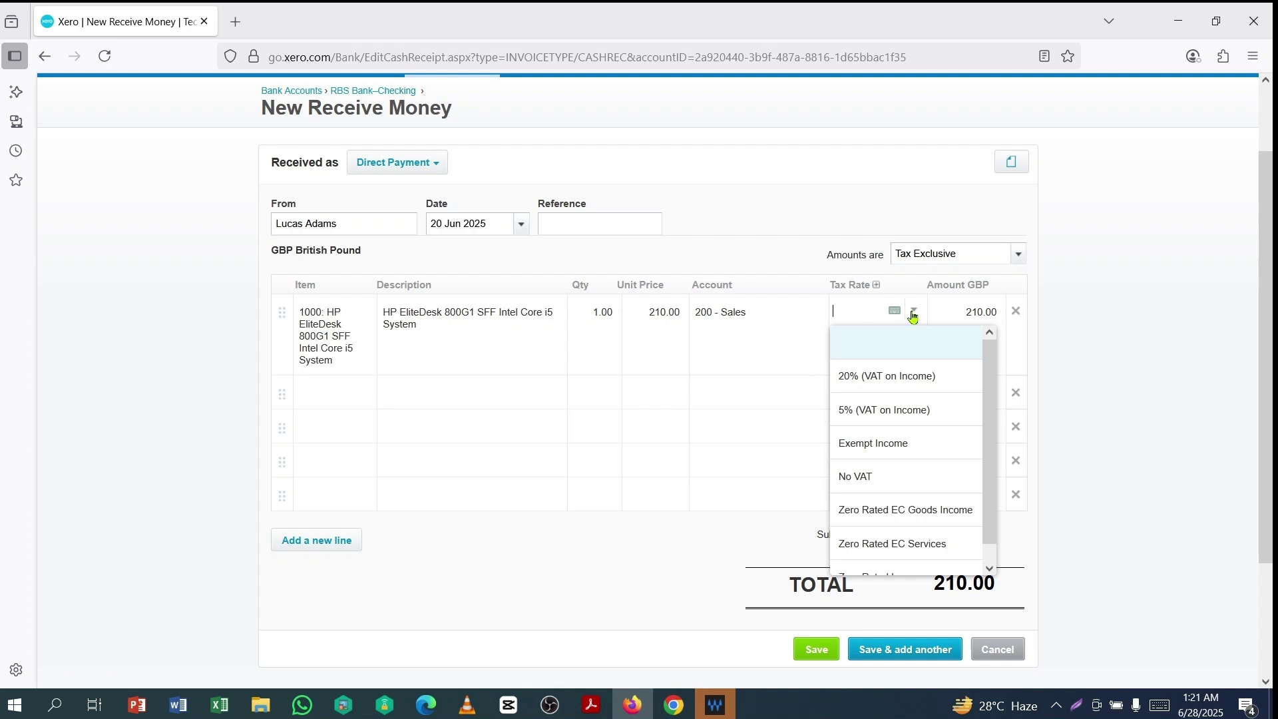
{"action": "left_click", "coordinate": [914, 362]}
{"action": "left_click", "coordinate": [1065, 340]}
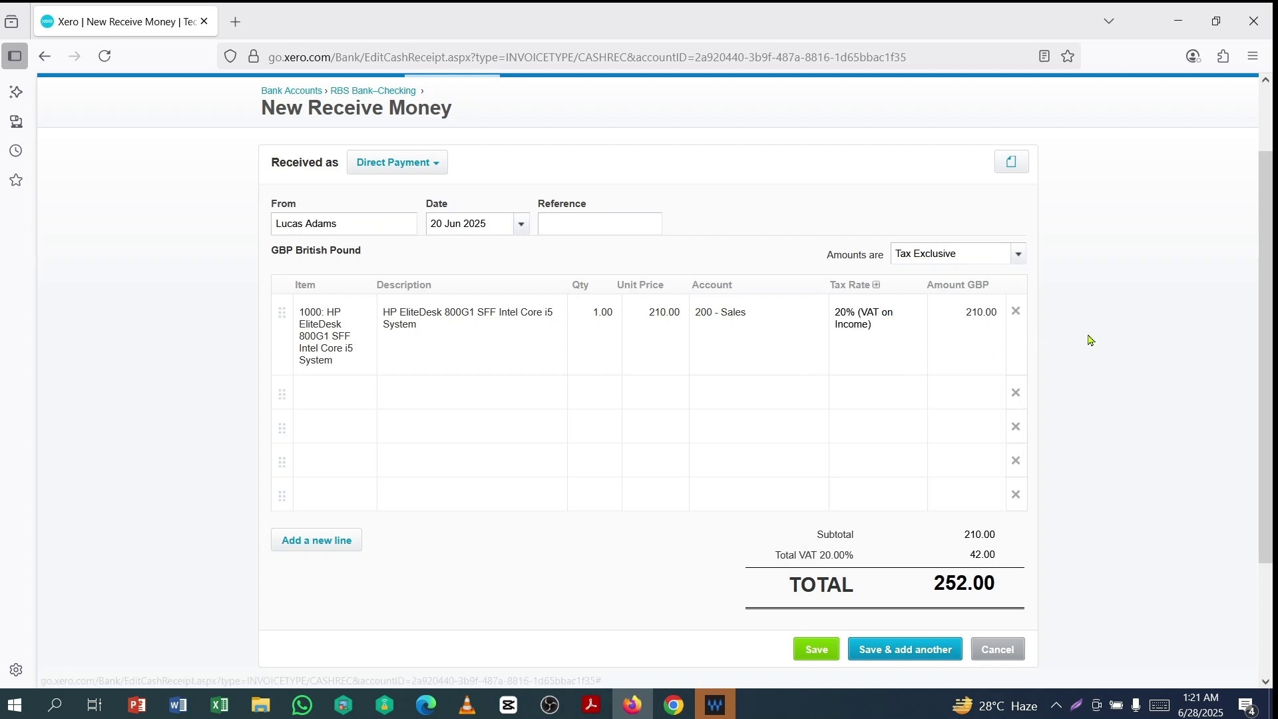
- Set the transaction's amounts to Tax Inclusive
{"action": "left_click", "coordinate": [1018, 253]}
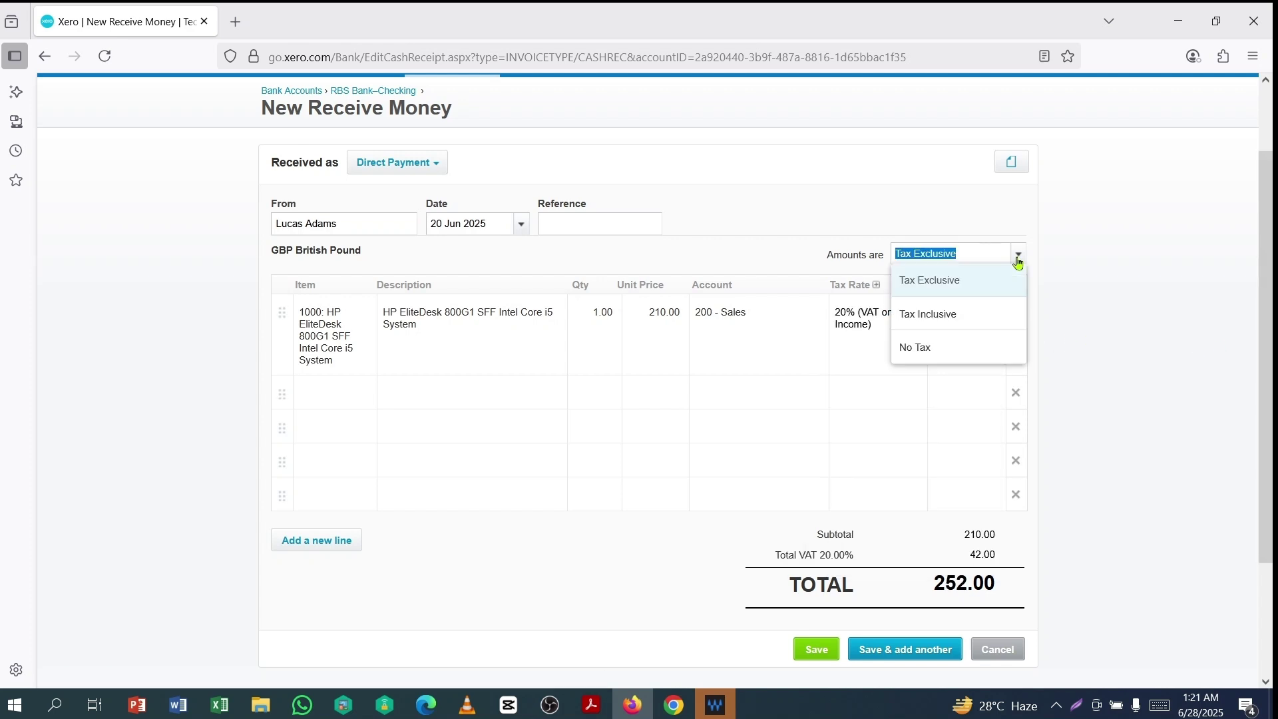
{"action": "left_click", "coordinate": [918, 323]}
{"action": "scroll", "coordinate": [1150, 383], "scroll_direction": "down", "scroll_amount": 2}
{"action": "scroll", "coordinate": [1151, 357], "scroll_direction": "up", "scroll_amount": 2}
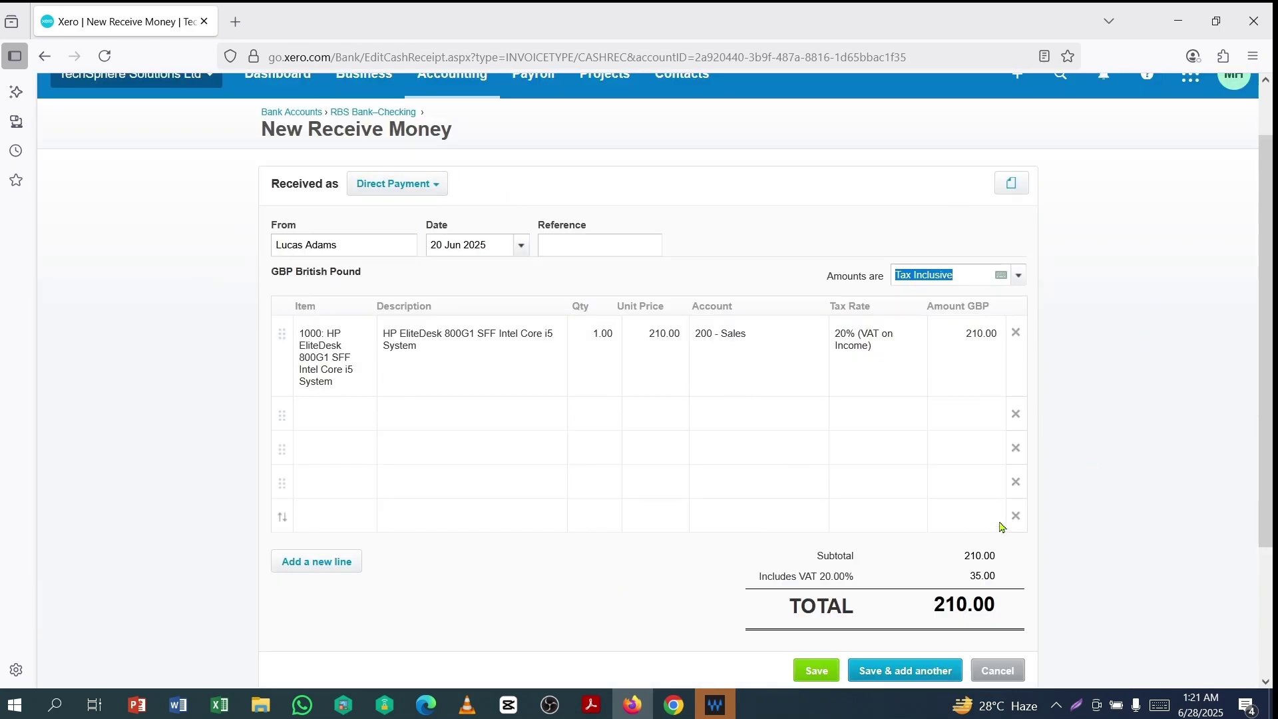
- Remove the four empty lines below the HP EliteDesk item and save the transaction
{"action": "left_click", "coordinate": [1016, 416]}
{"action": "left_click", "coordinate": [1015, 416]}
{"action": "left_click", "coordinate": [1015, 416]}
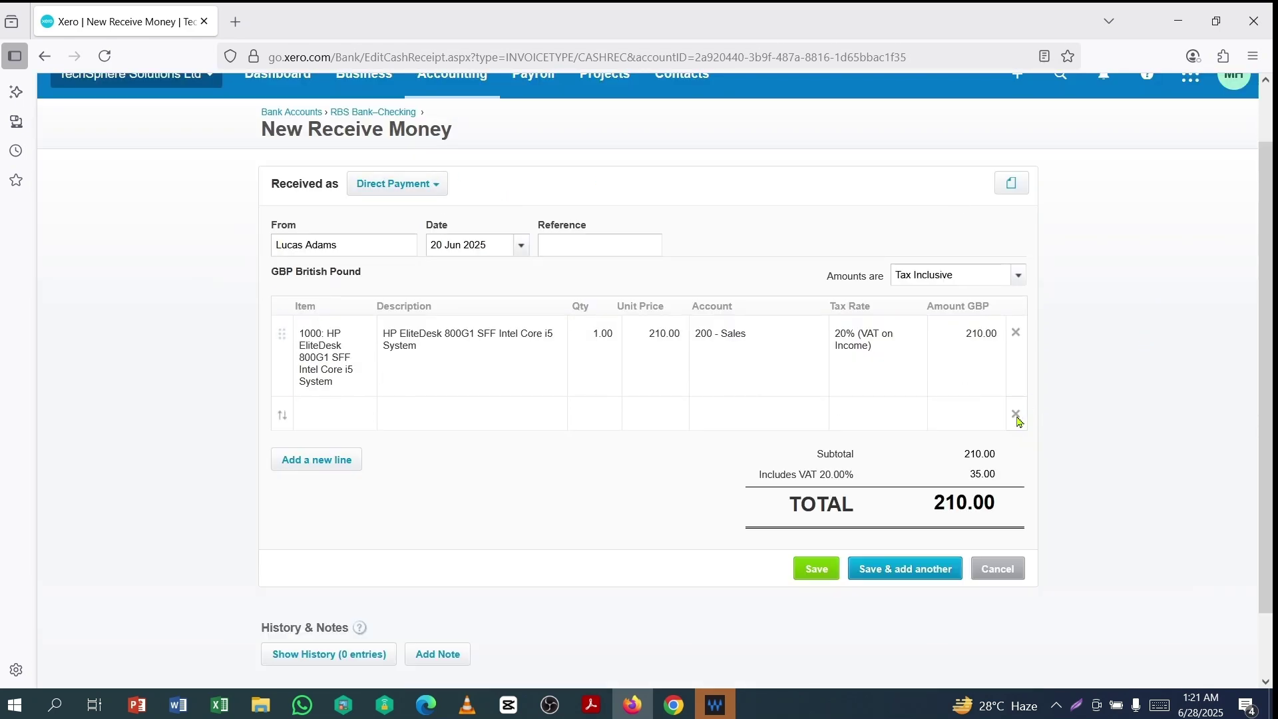
{"action": "left_click", "coordinate": [1015, 416]}
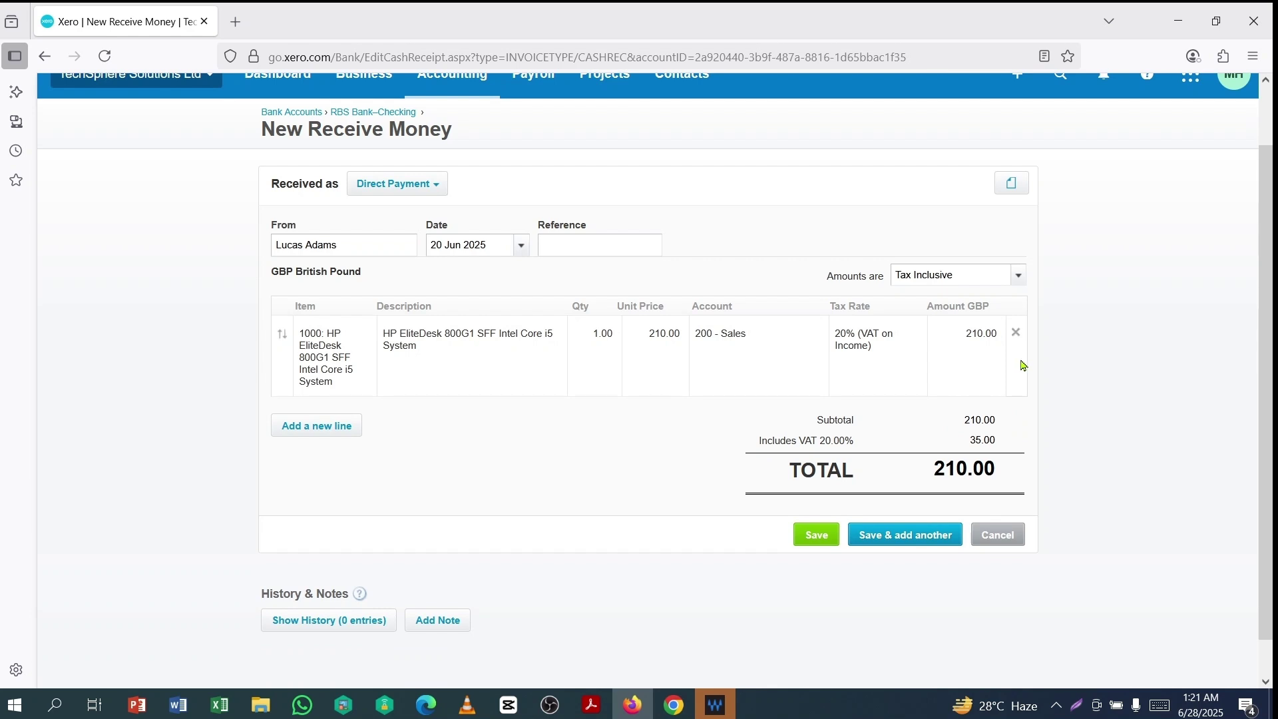
{"action": "left_click", "coordinate": [813, 536]}
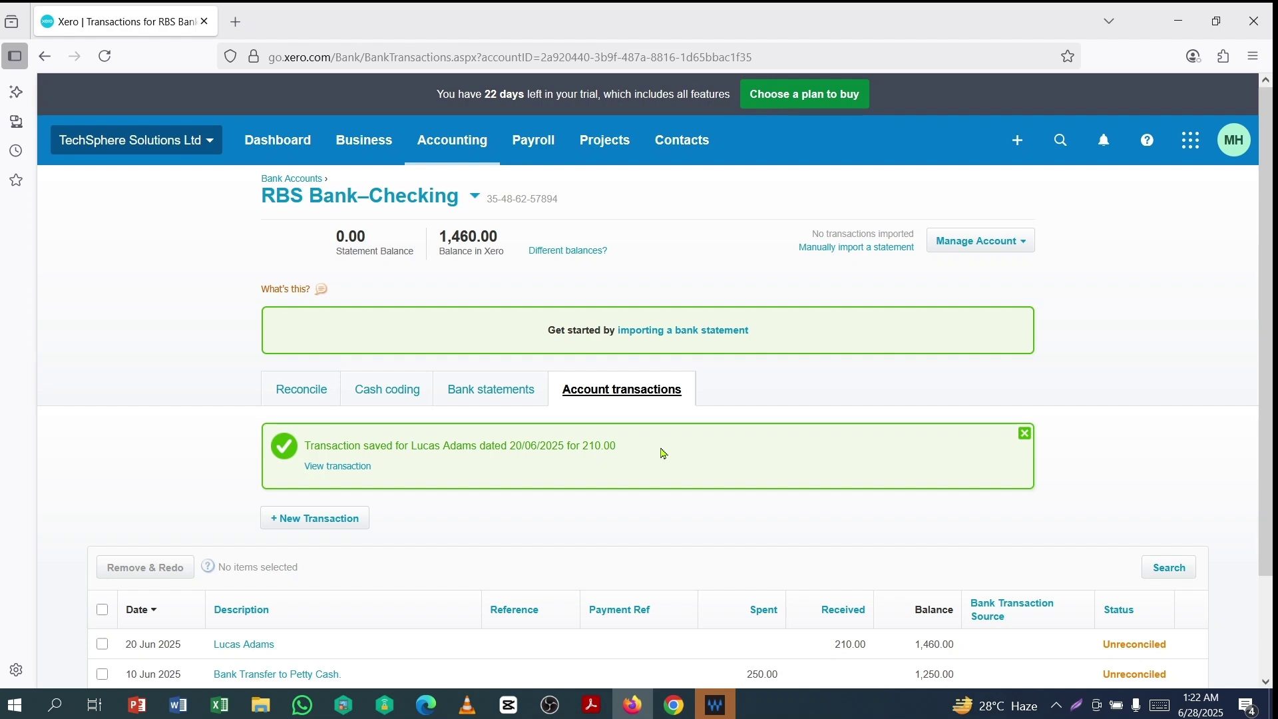
- Review the RBS Bank–Checking account's balance and transaction list for the saved receipt
{"action": "scroll", "coordinate": [985, 465], "scroll_direction": "down", "scroll_amount": 2}
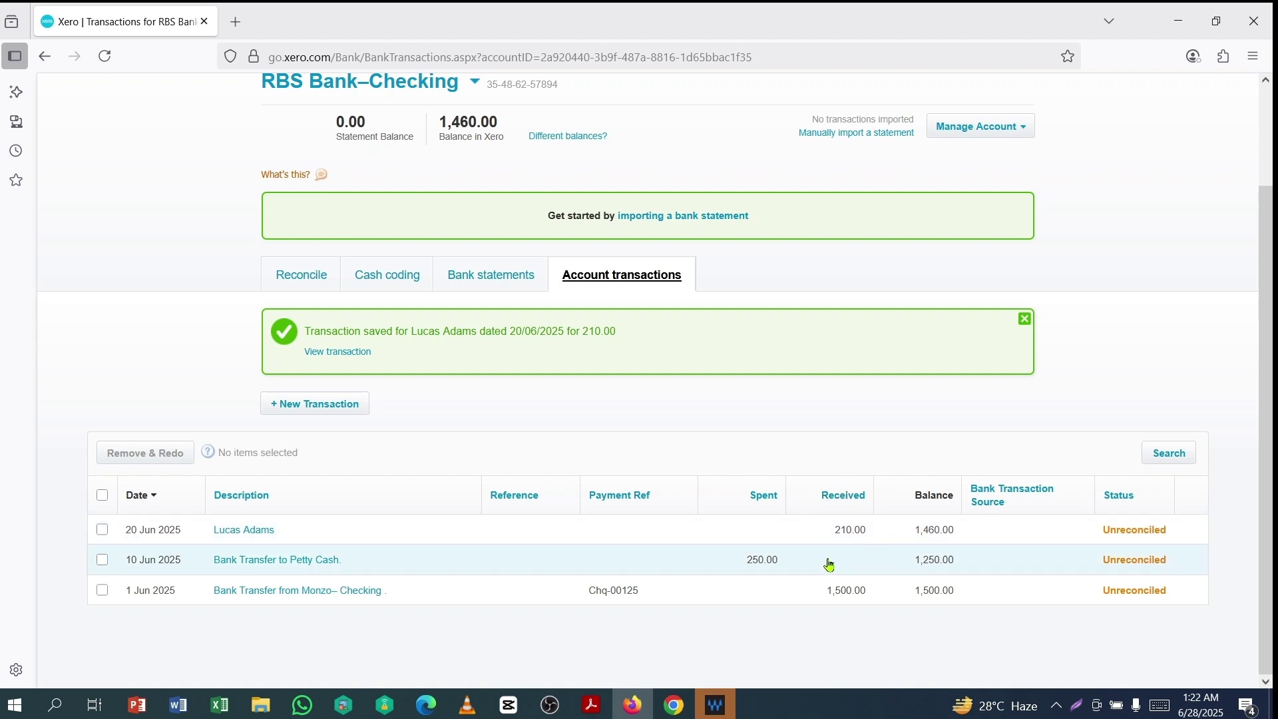
{"action": "scroll", "coordinate": [476, 288], "scroll_direction": "up", "scroll_amount": 2}
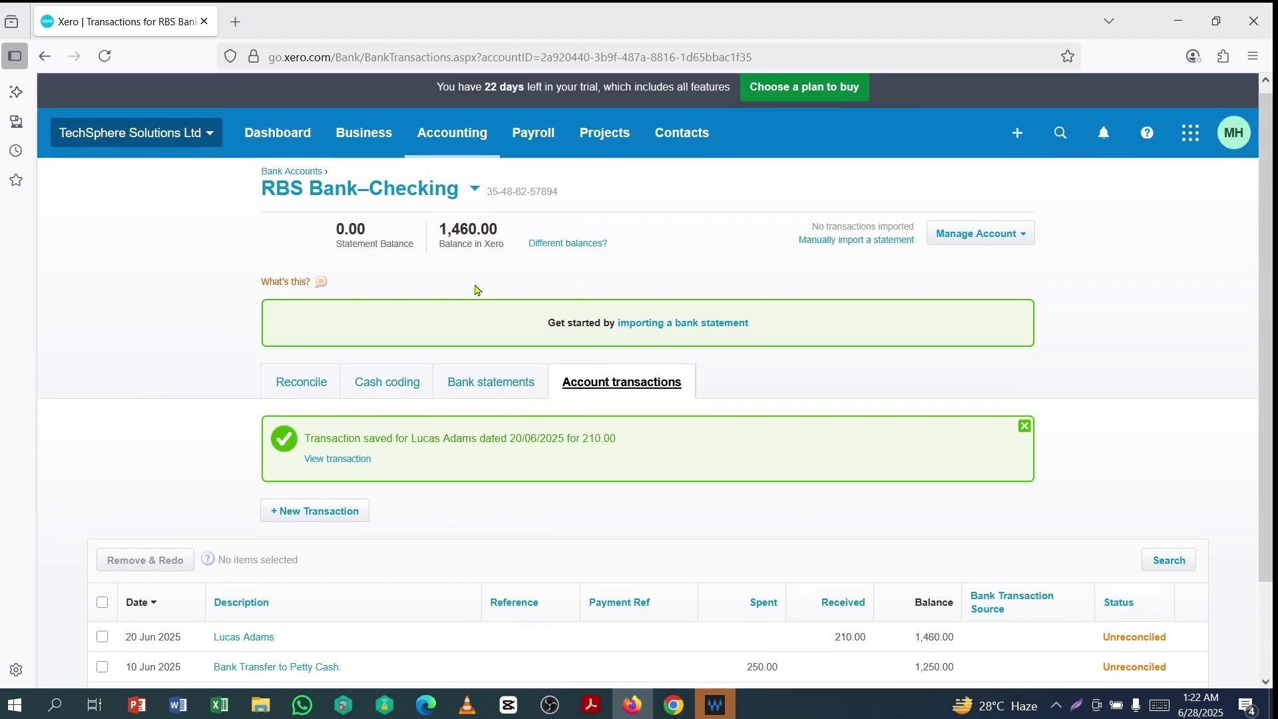
{"action": "left_click_drag", "start_coordinate": [243, 197], "coordinate": [460, 200]}
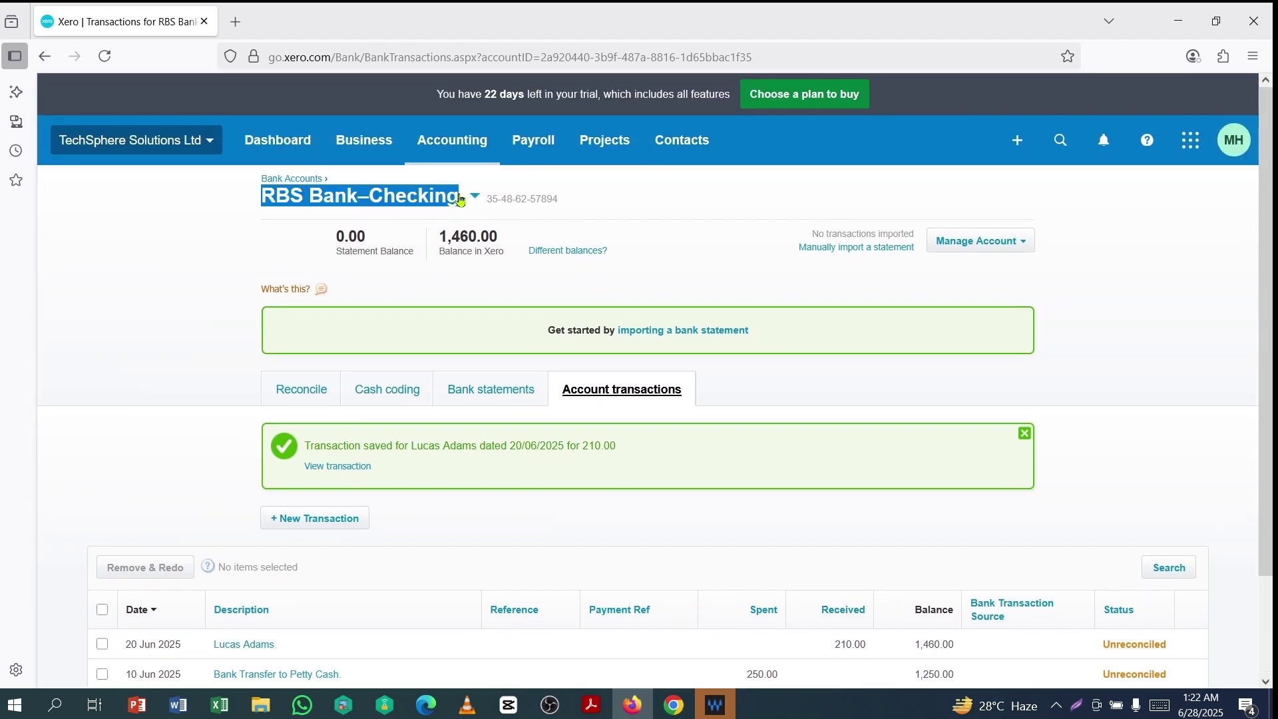
{"action": "scroll", "coordinate": [890, 545], "scroll_direction": "down", "scroll_amount": 2}
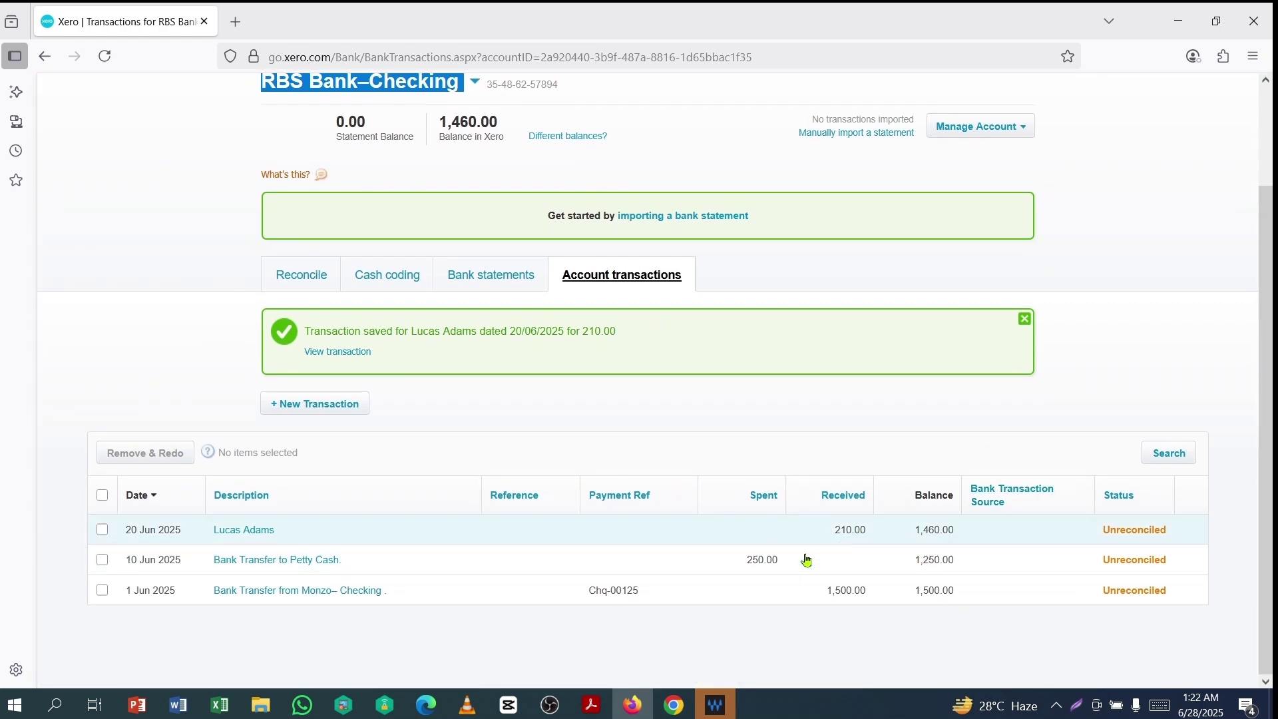
{"action": "scroll", "coordinate": [490, 327], "scroll_direction": "up", "scroll_amount": 2}
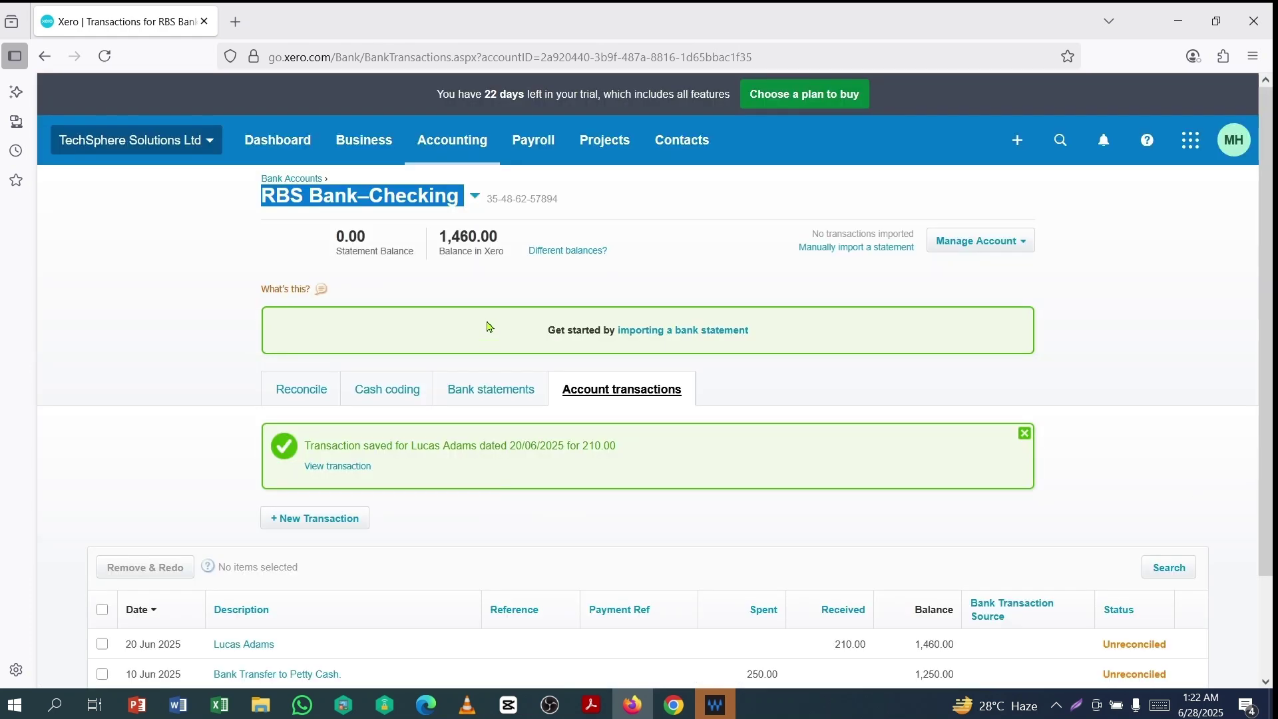
{"action": "left_click", "coordinate": [647, 204]}
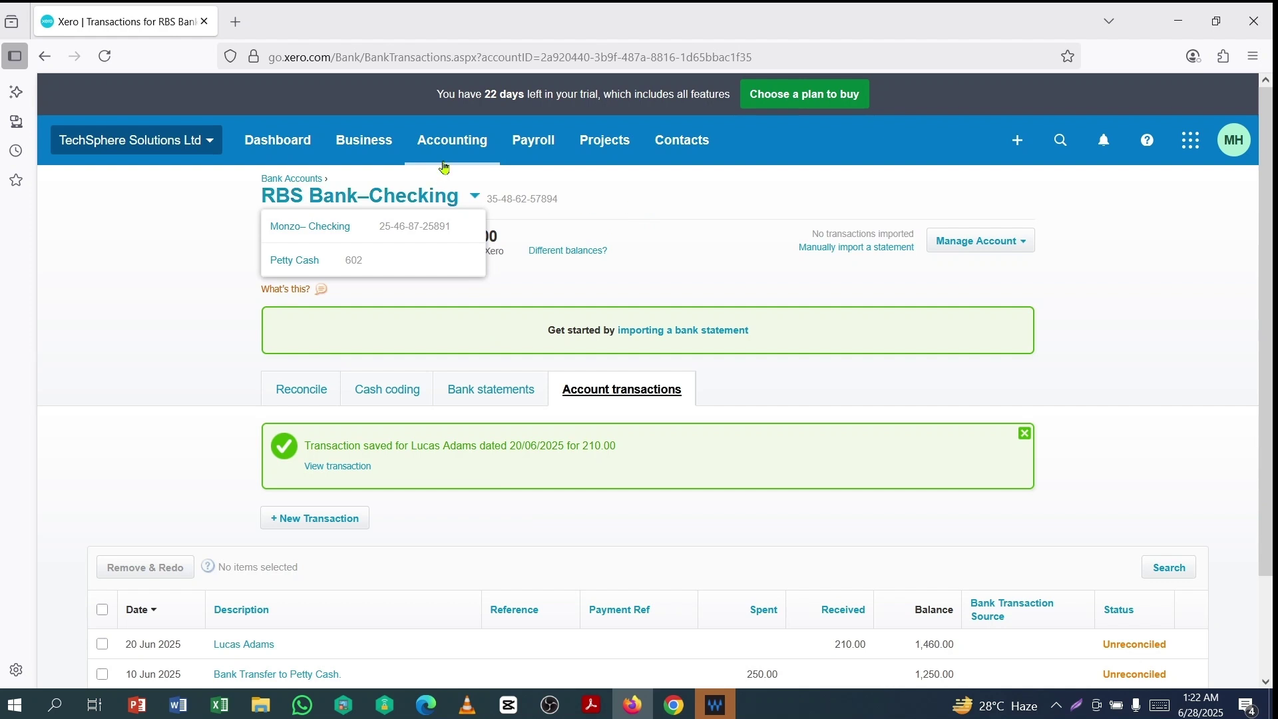
{"action": "left_click", "coordinate": [669, 201]}
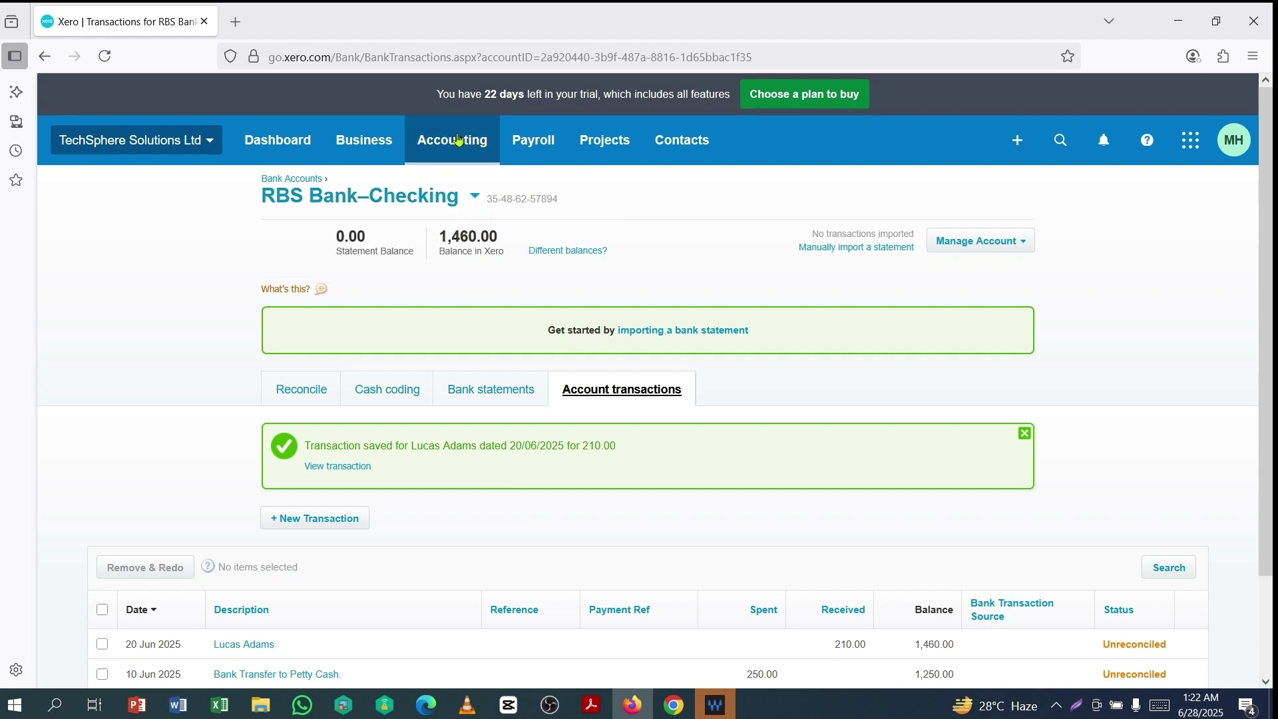
- Start another Receive Money transaction for the RBS Bank–Checking account from the bank accounts overview
{"action": "left_click", "coordinate": [457, 140]}
{"action": "left_click", "coordinate": [473, 197]}
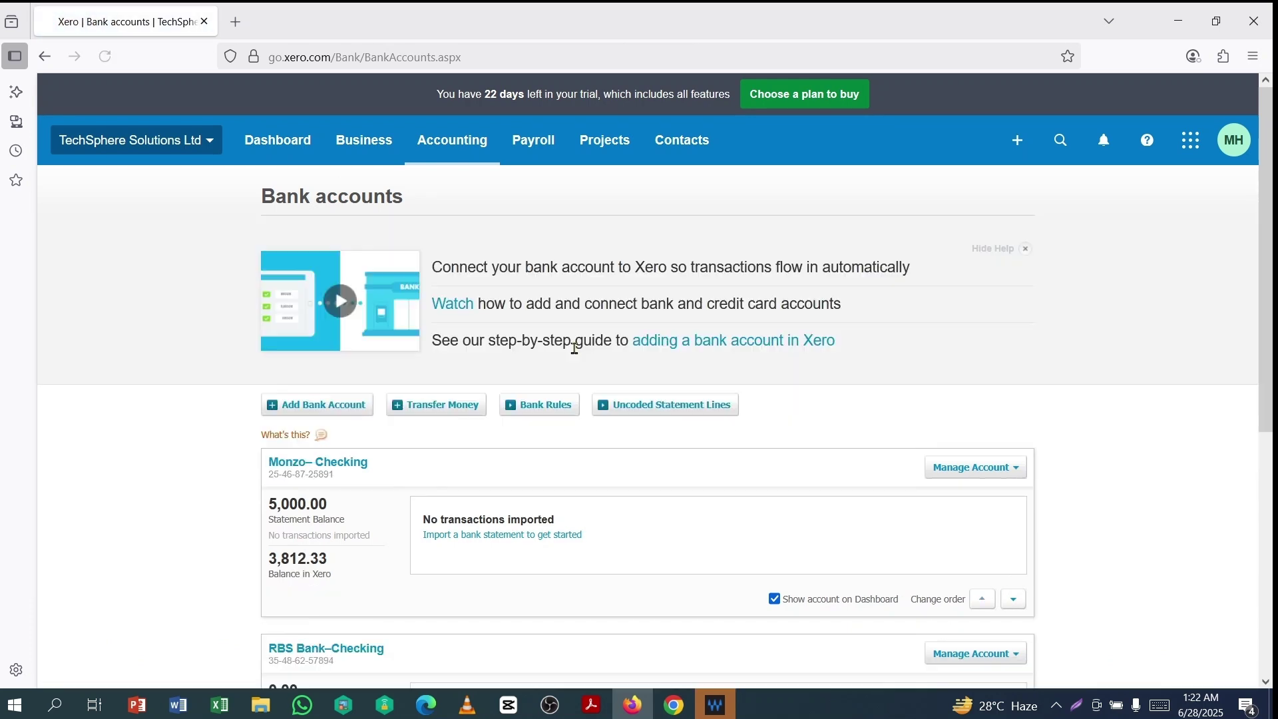
{"action": "scroll", "coordinate": [576, 353], "scroll_direction": "down", "scroll_amount": 4}
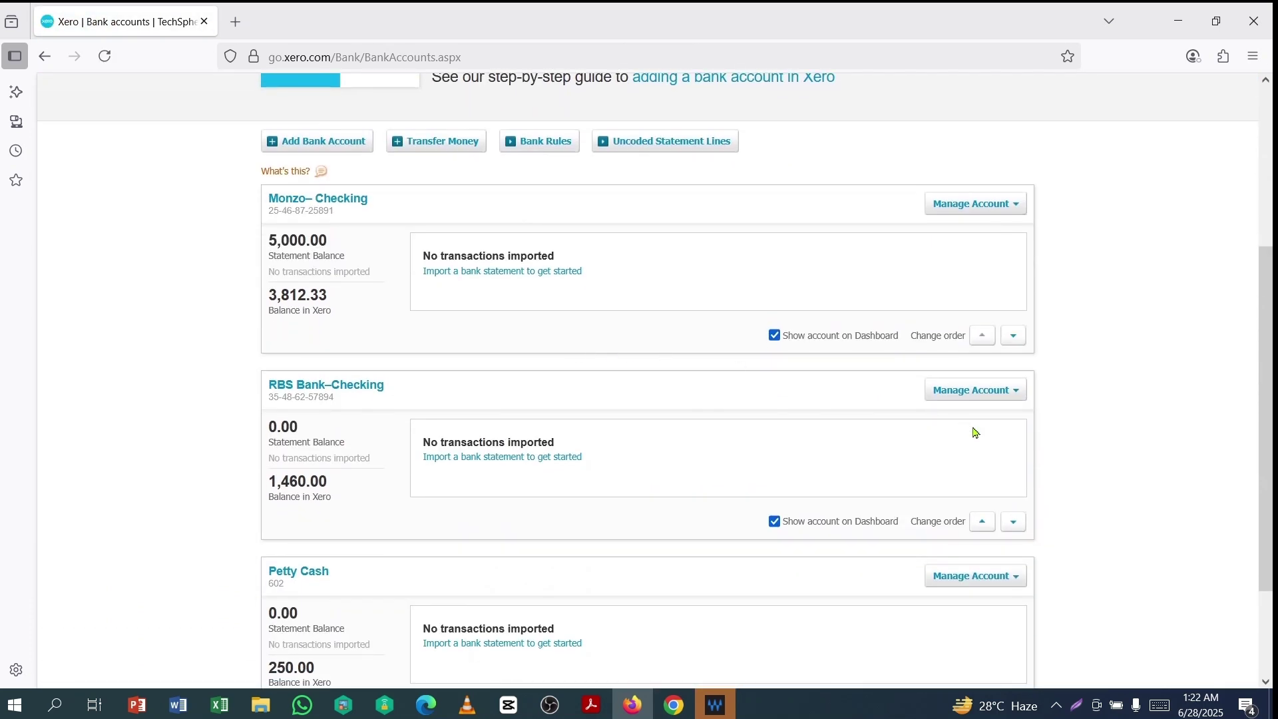
{"action": "left_click", "coordinate": [969, 393]}
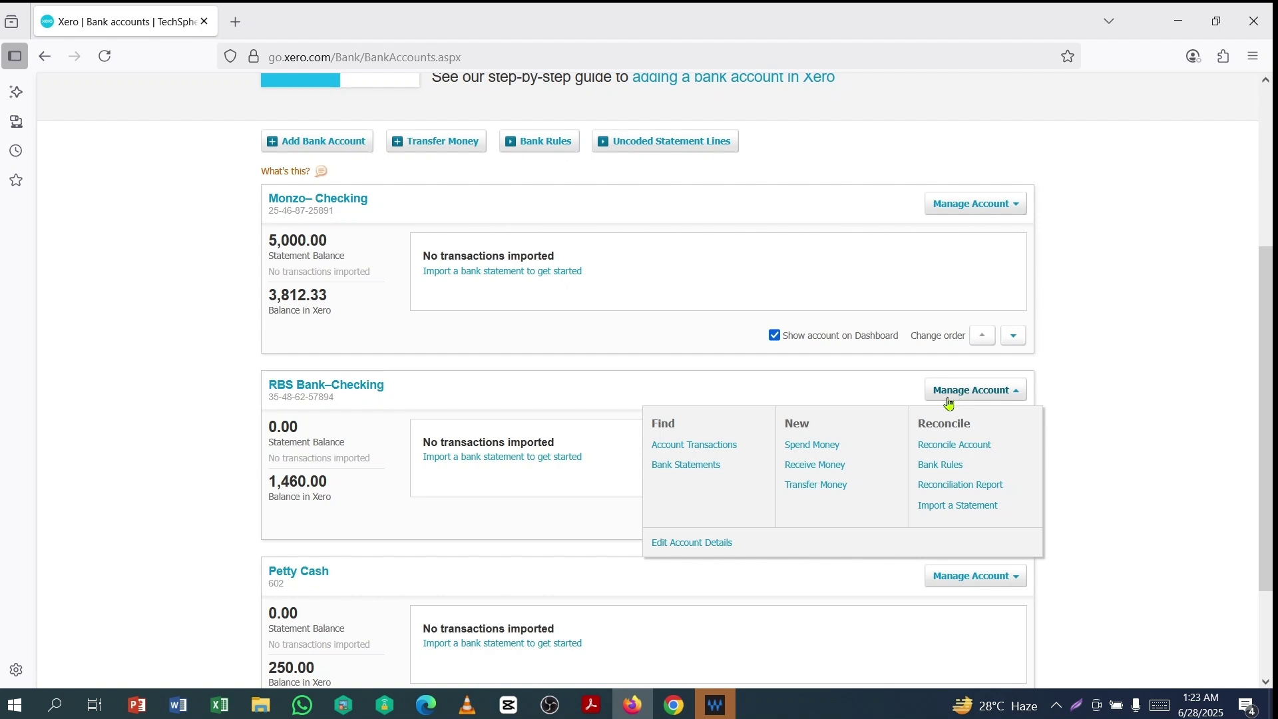
{"action": "left_click", "coordinate": [816, 466]}
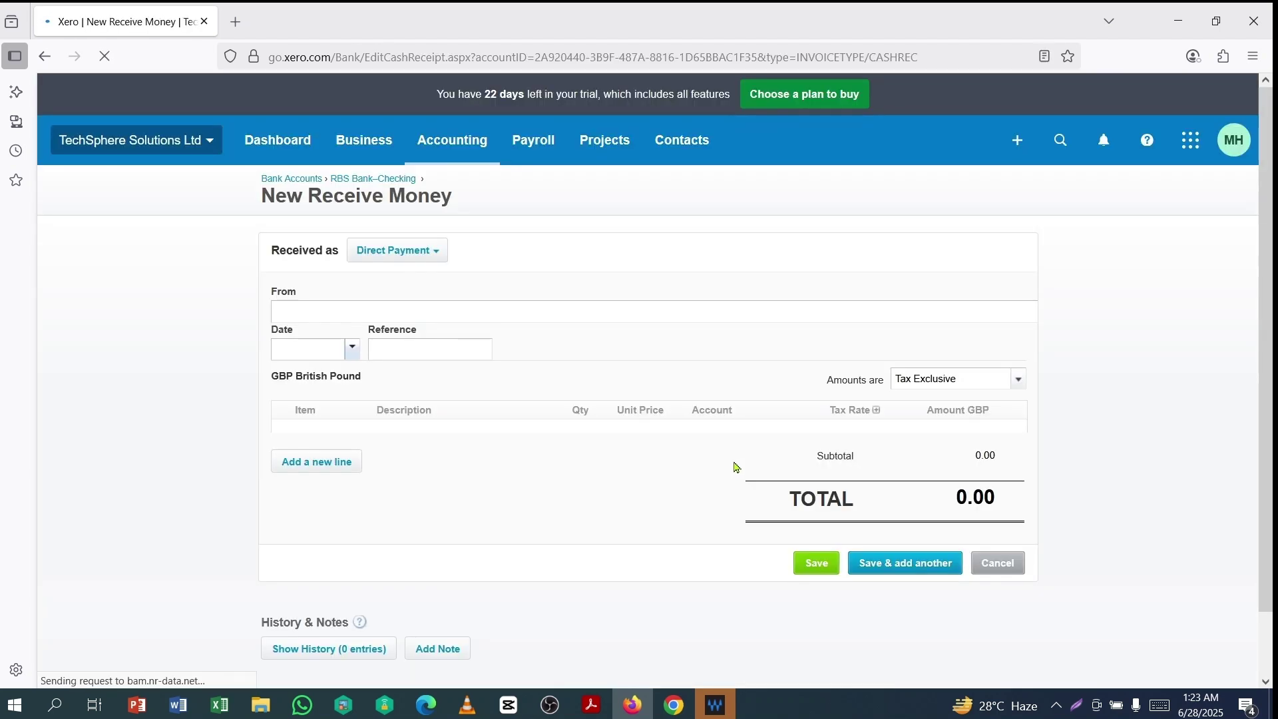
- Set the payer to the first contact suggested for "a" and the transaction date to 25 Jun 2025
{"action": "scroll", "coordinate": [340, 331], "scroll_direction": "down", "scroll_amount": 1}
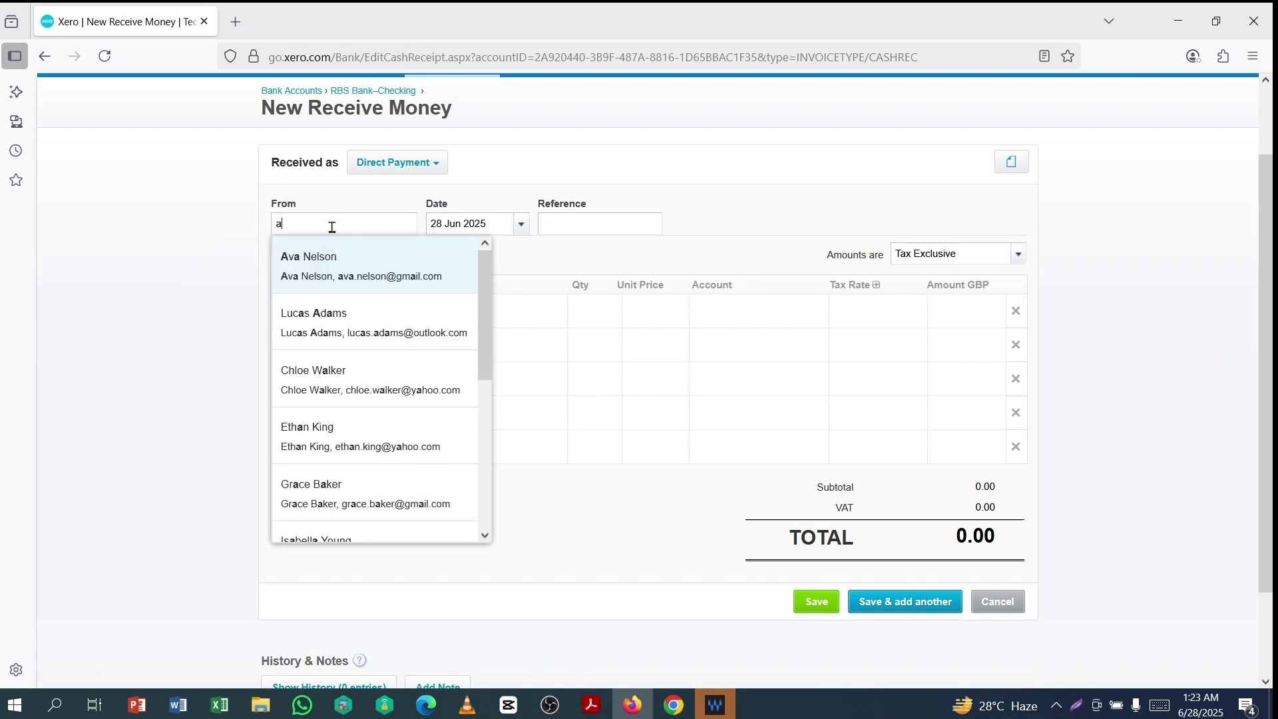
{"action": "left_click", "coordinate": [305, 266]}
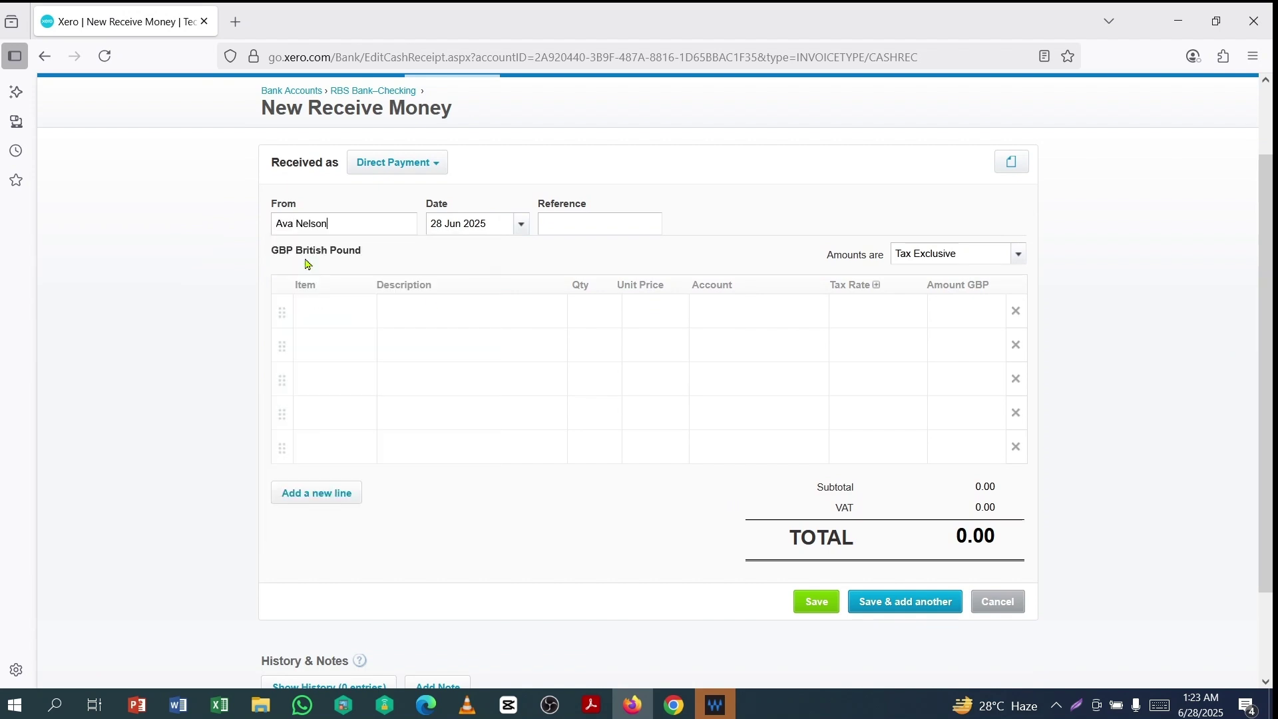
{"action": "left_click", "coordinate": [522, 226]}
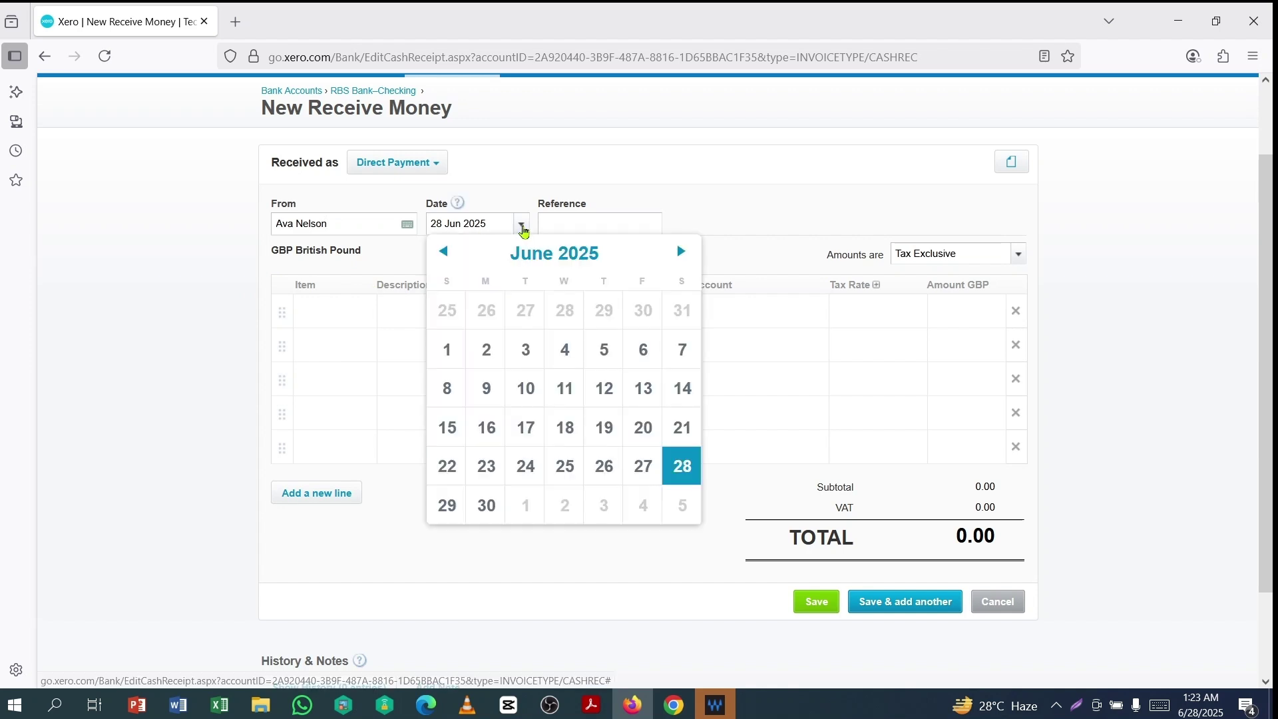
{"action": "left_click", "coordinate": [568, 471]}
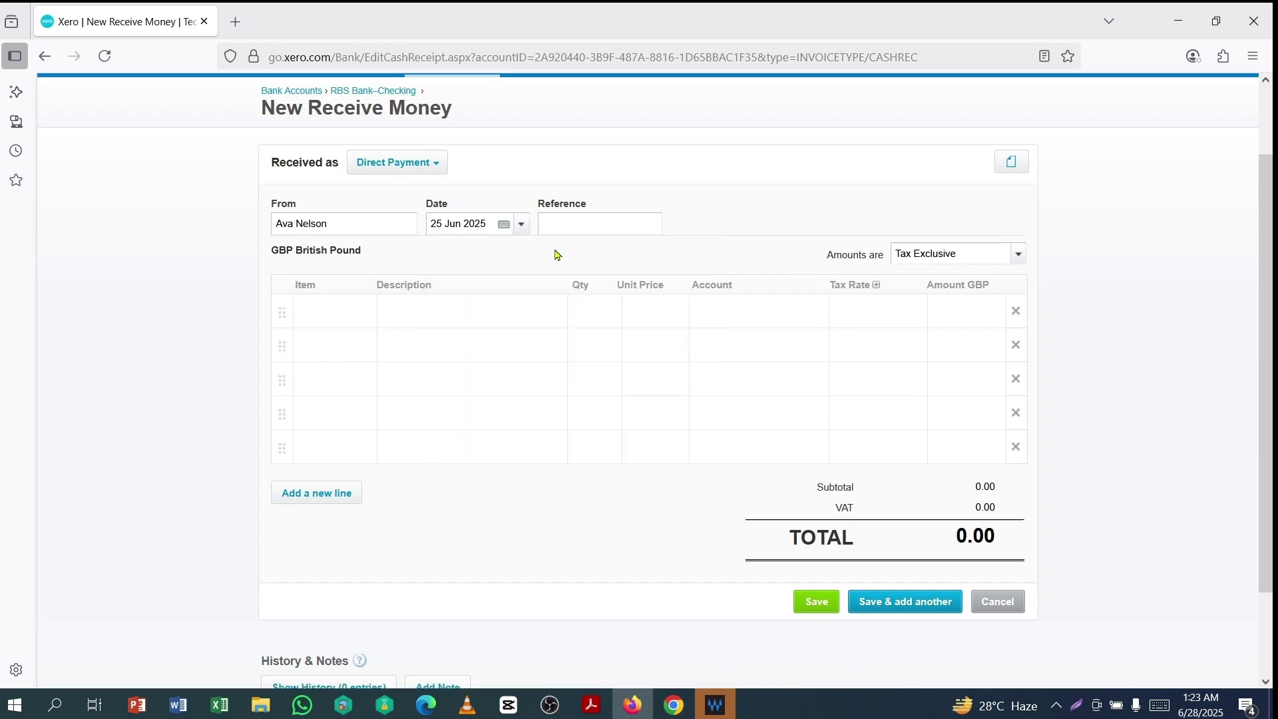
- Add item 1001: HP Elite 8300/6300 SFF Core to the first line with tax rate 20% (VAT on Income)
{"action": "left_click", "coordinate": [334, 310]}
{"action": "left_click", "coordinate": [363, 312]}
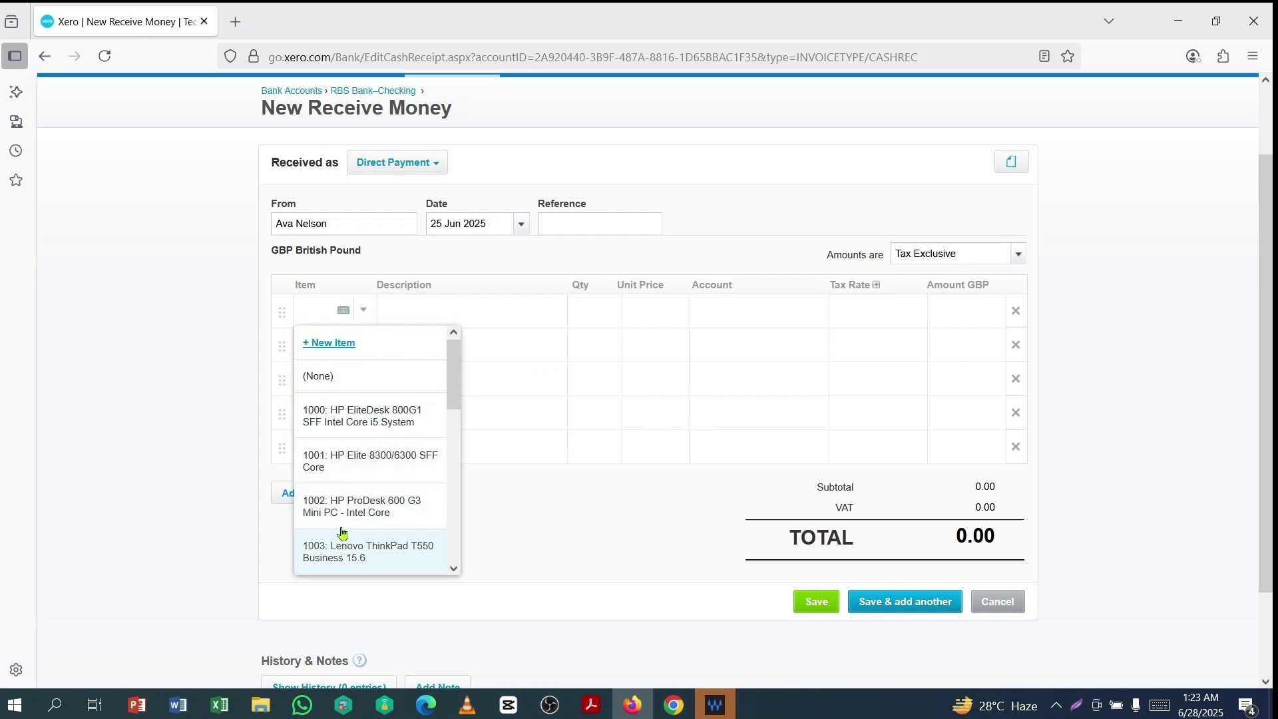
{"action": "left_click", "coordinate": [327, 467]}
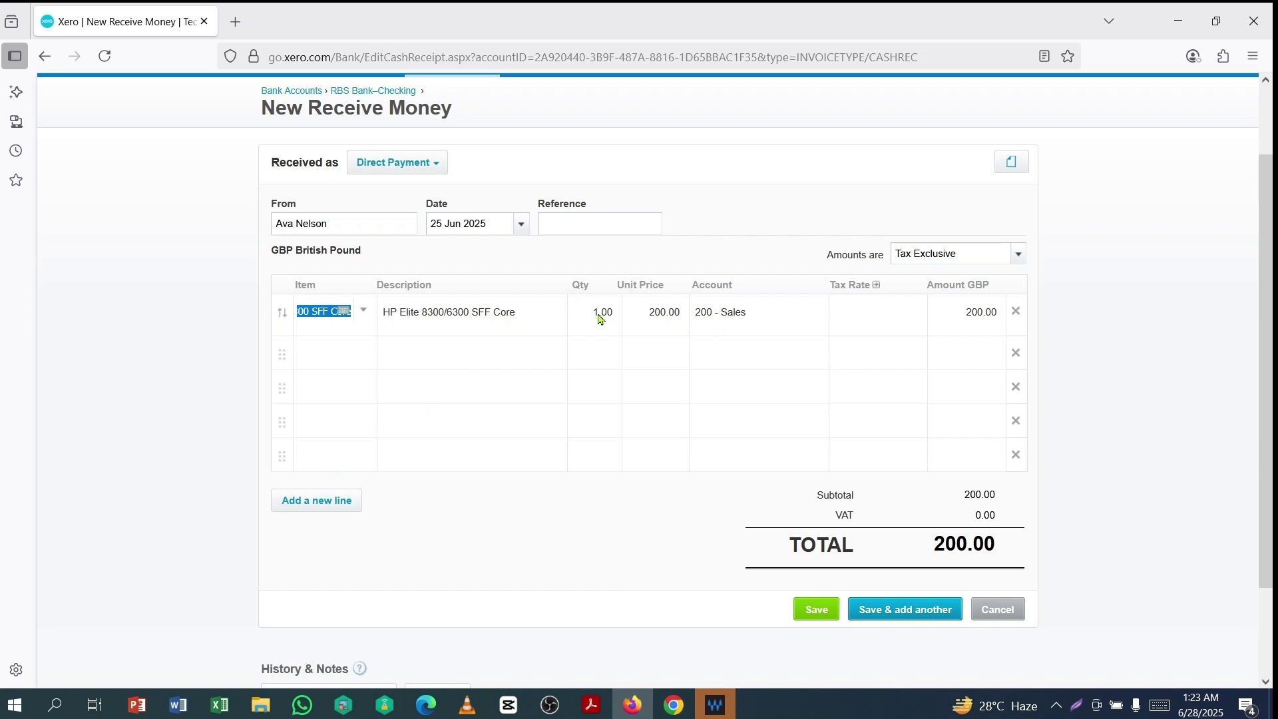
{"action": "left_click", "coordinate": [869, 312]}
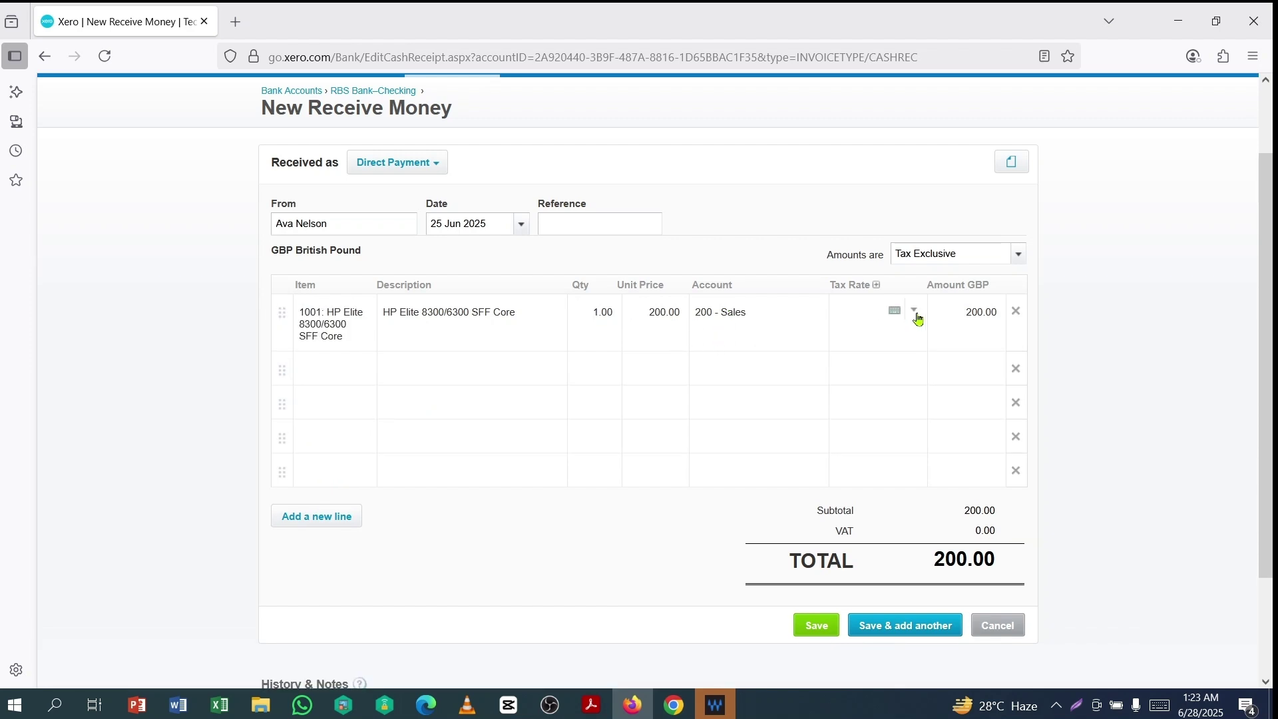
{"action": "left_click", "coordinate": [915, 311]}
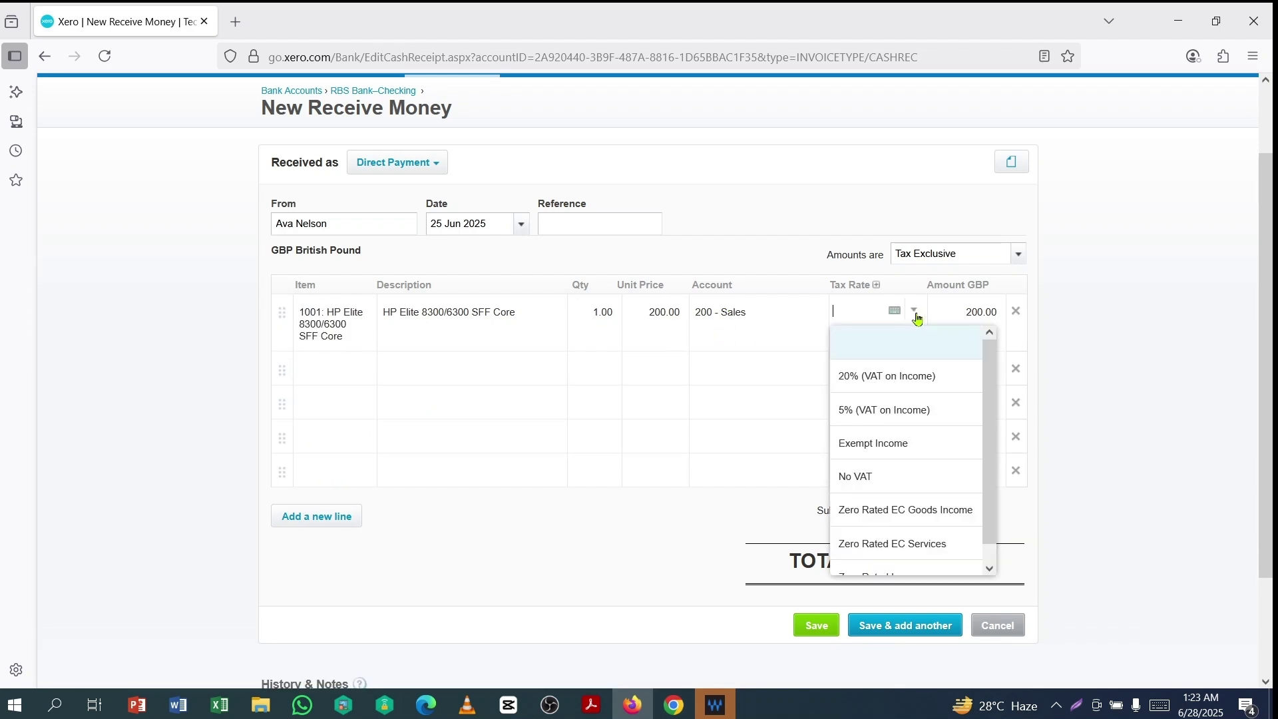
{"action": "left_click", "coordinate": [898, 378]}
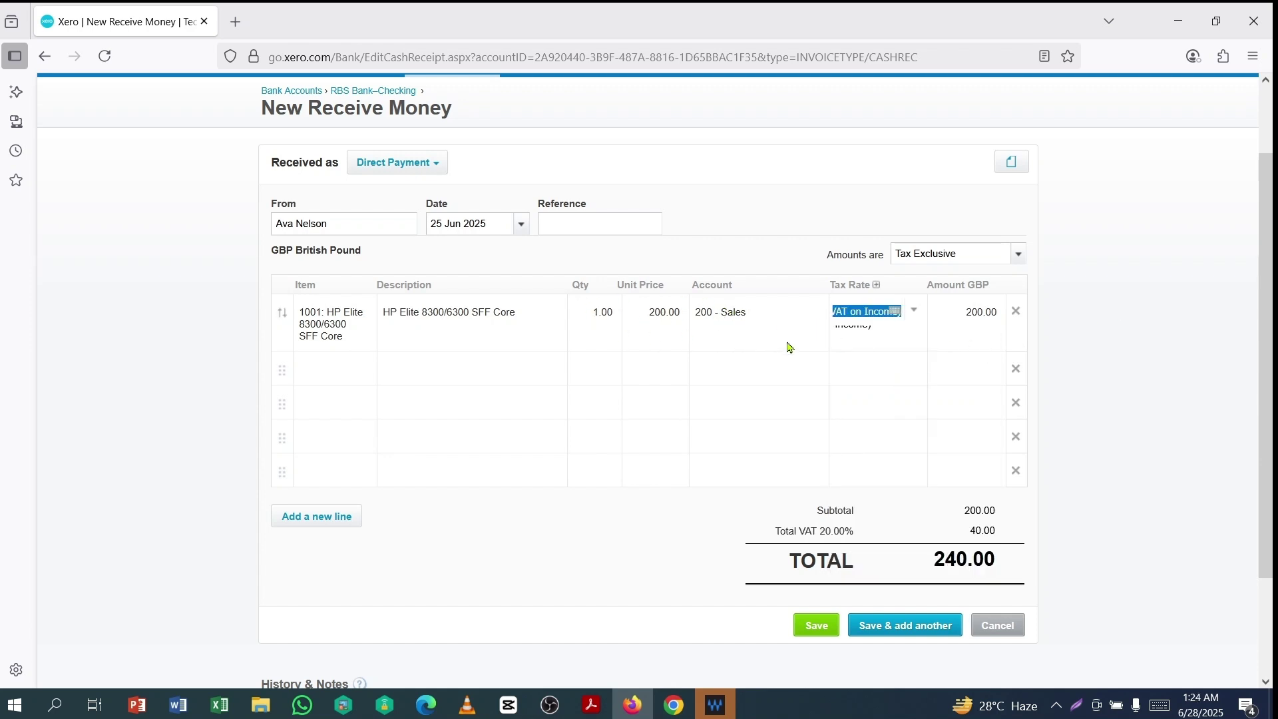
{"action": "left_click", "coordinate": [1070, 326]}
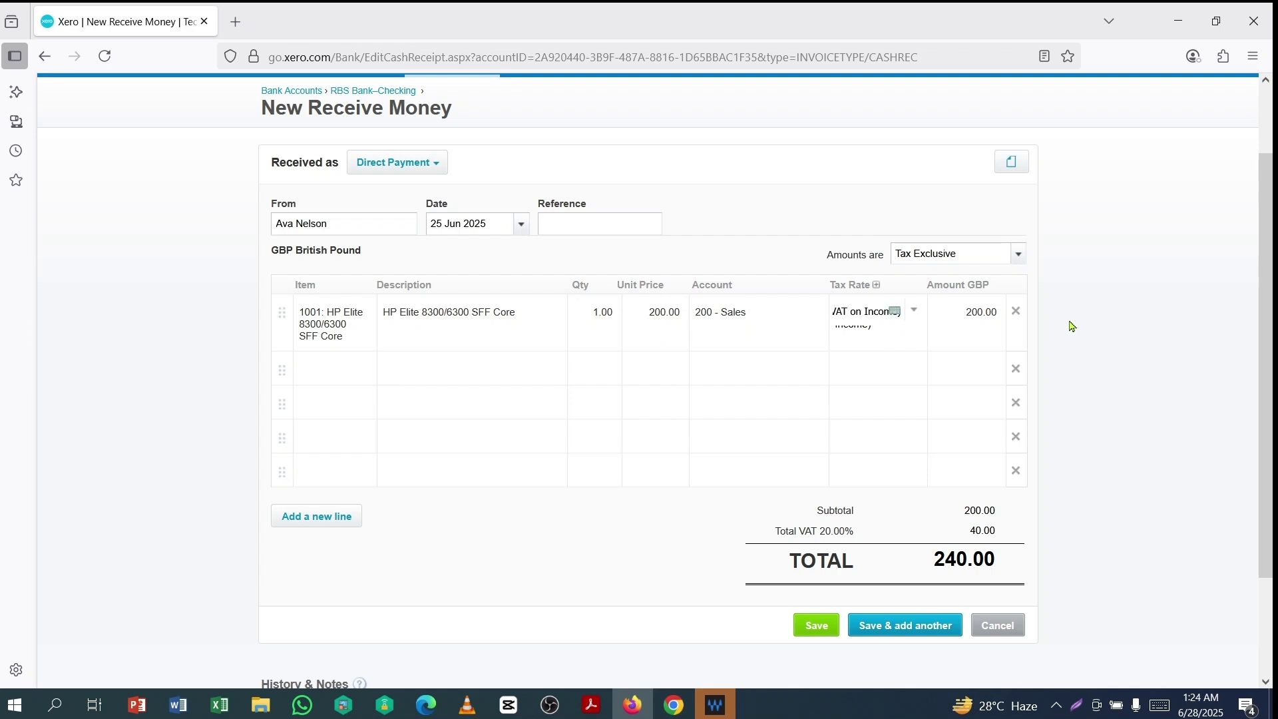
- Remove the four empty lines below the HP Elite 8300/6300 item
{"action": "left_click", "coordinate": [1016, 369]}
{"action": "left_click", "coordinate": [1016, 370]}
{"action": "left_click", "coordinate": [1017, 370]}
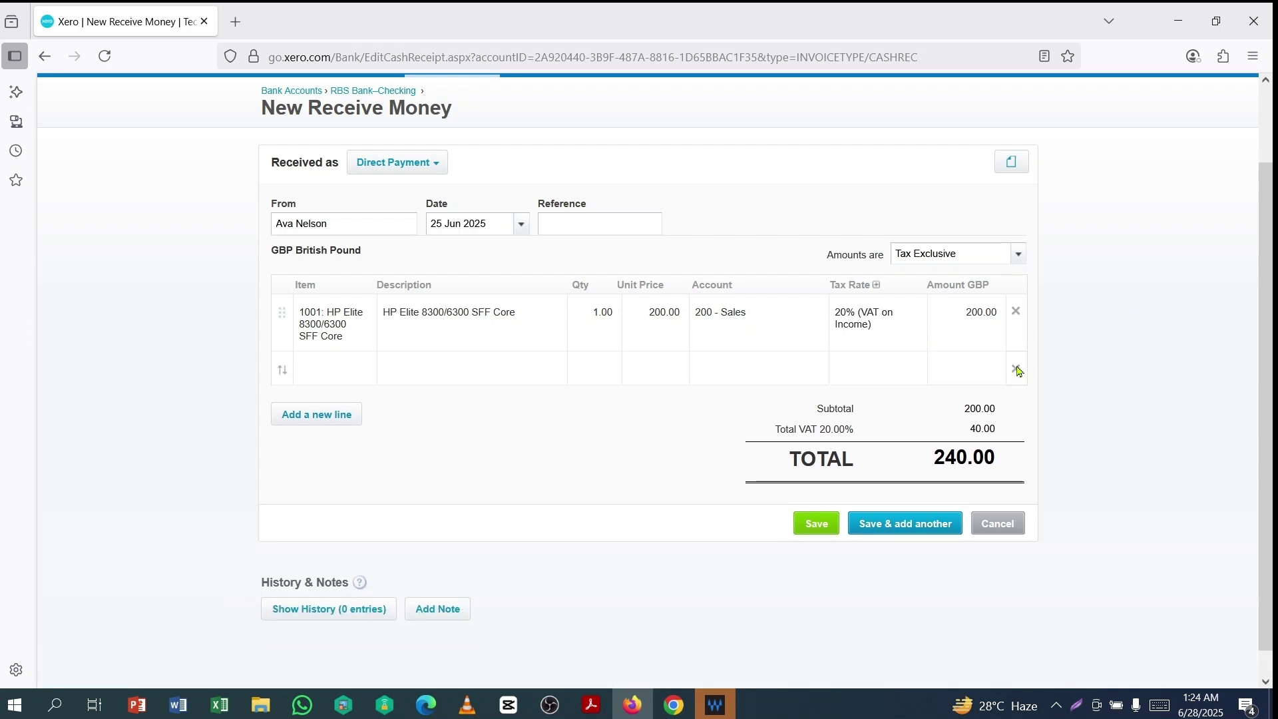
{"action": "left_click", "coordinate": [1017, 369]}
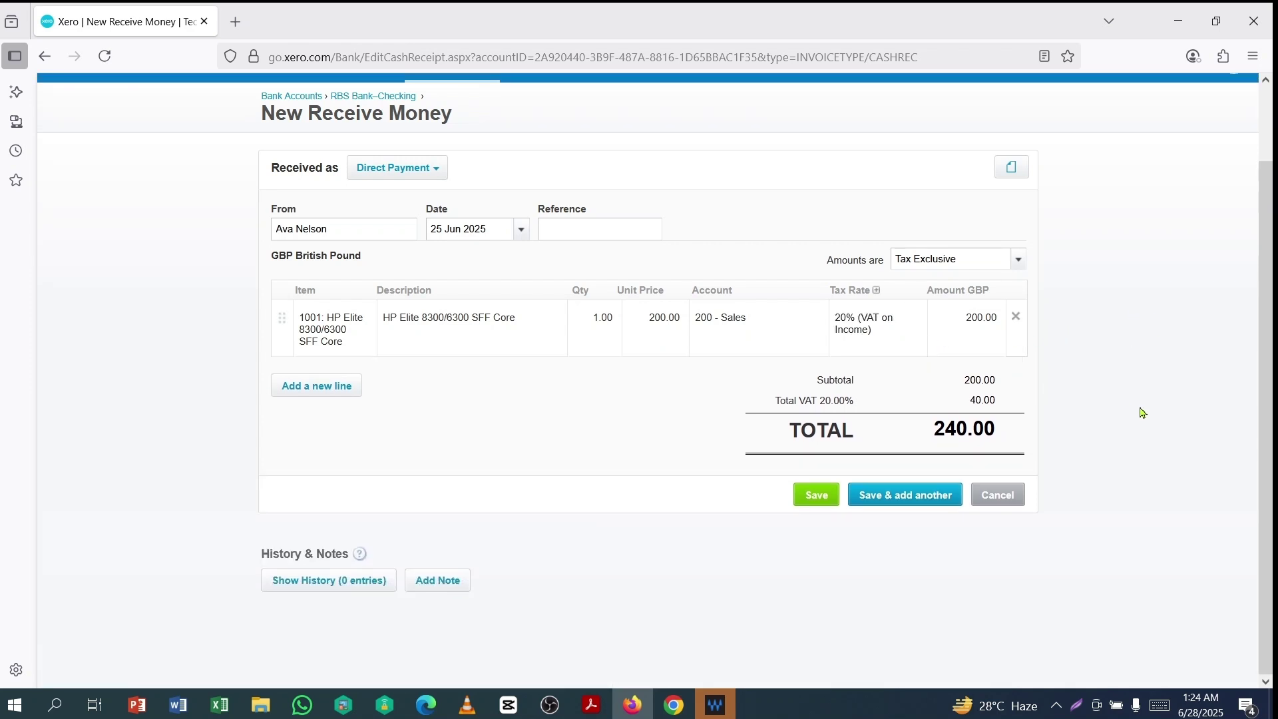
- Set the amounts of the HP Elite 8300/6300 receipt to Tax Inclusive and save the transaction
{"action": "left_click", "coordinate": [1019, 262]}
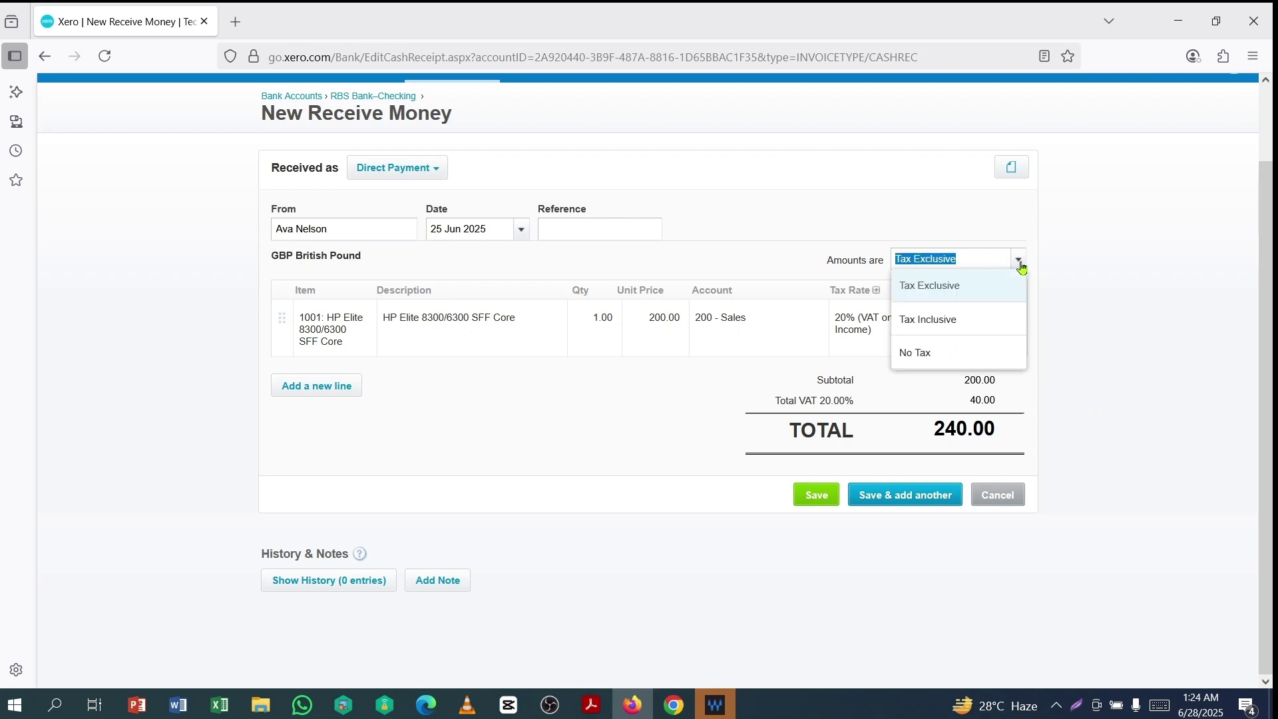
{"action": "left_click", "coordinate": [936, 321]}
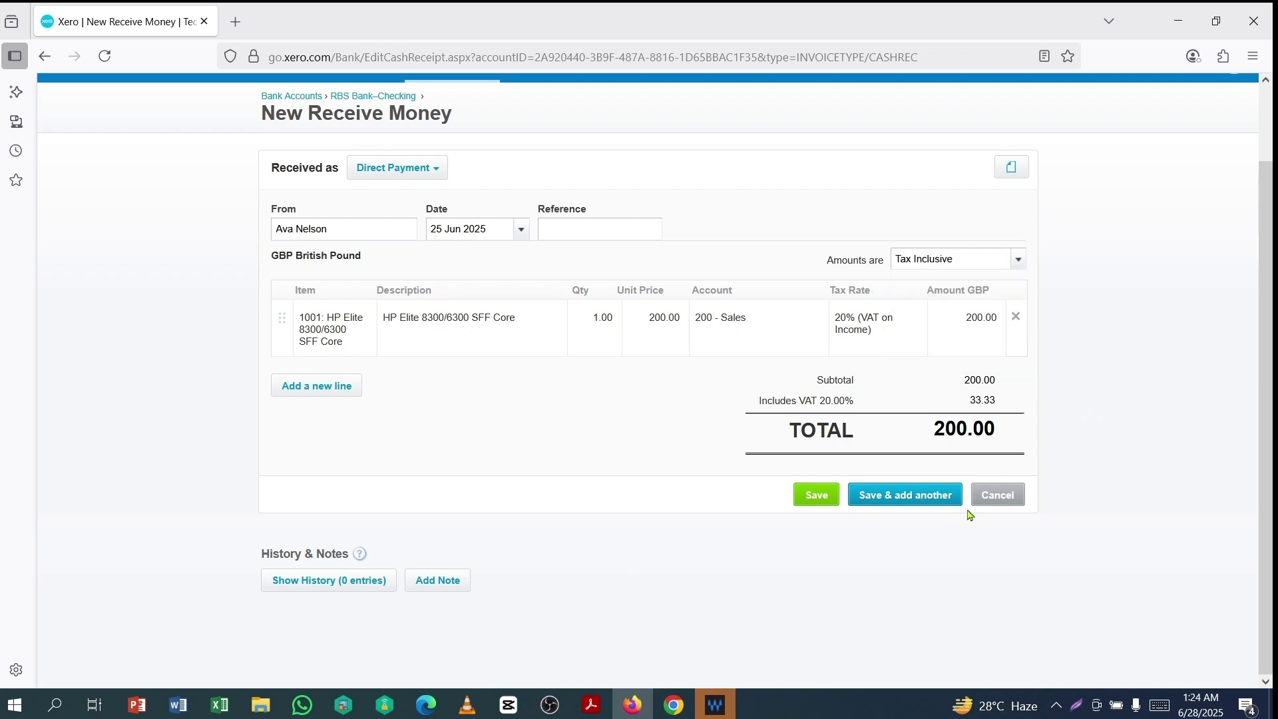
{"action": "left_click", "coordinate": [817, 496]}
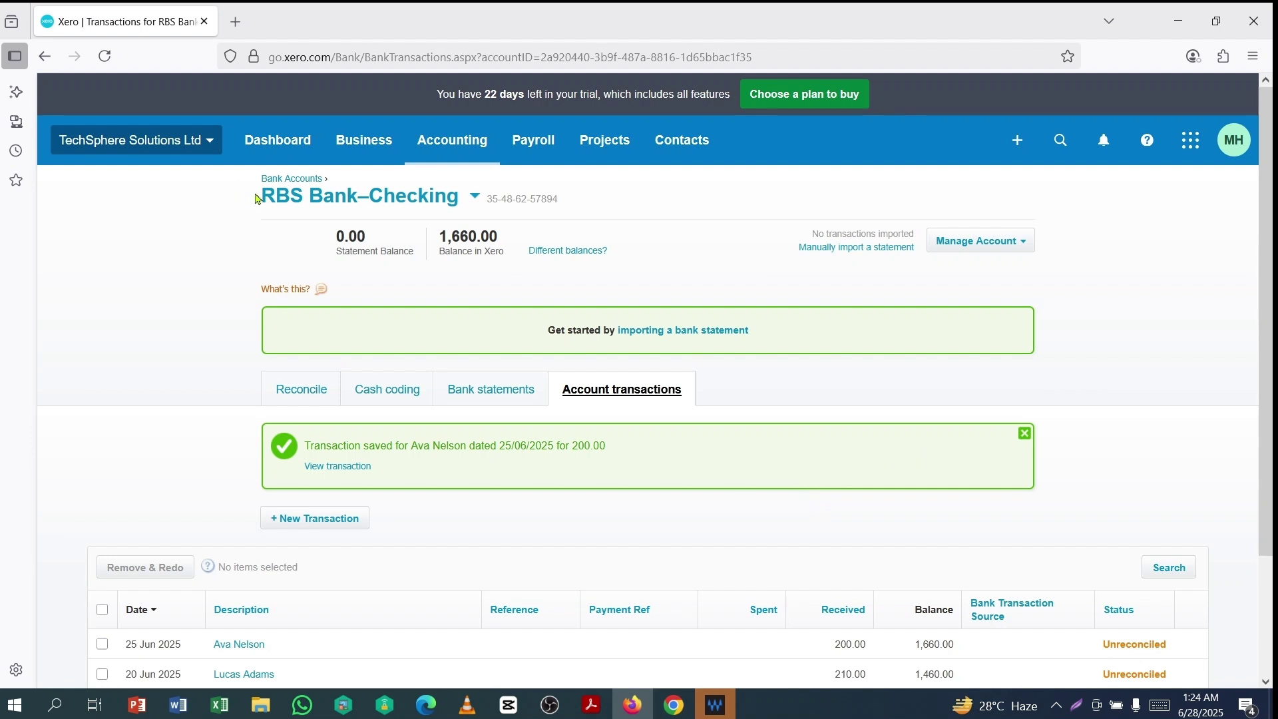
- Check the RBS Bank–Checking transaction list for the receipt dated 25 Jun 2025
{"action": "left_click_drag", "start_coordinate": [257, 199], "coordinate": [481, 199]}
{"action": "scroll", "coordinate": [782, 421], "scroll_direction": "down", "scroll_amount": 2}
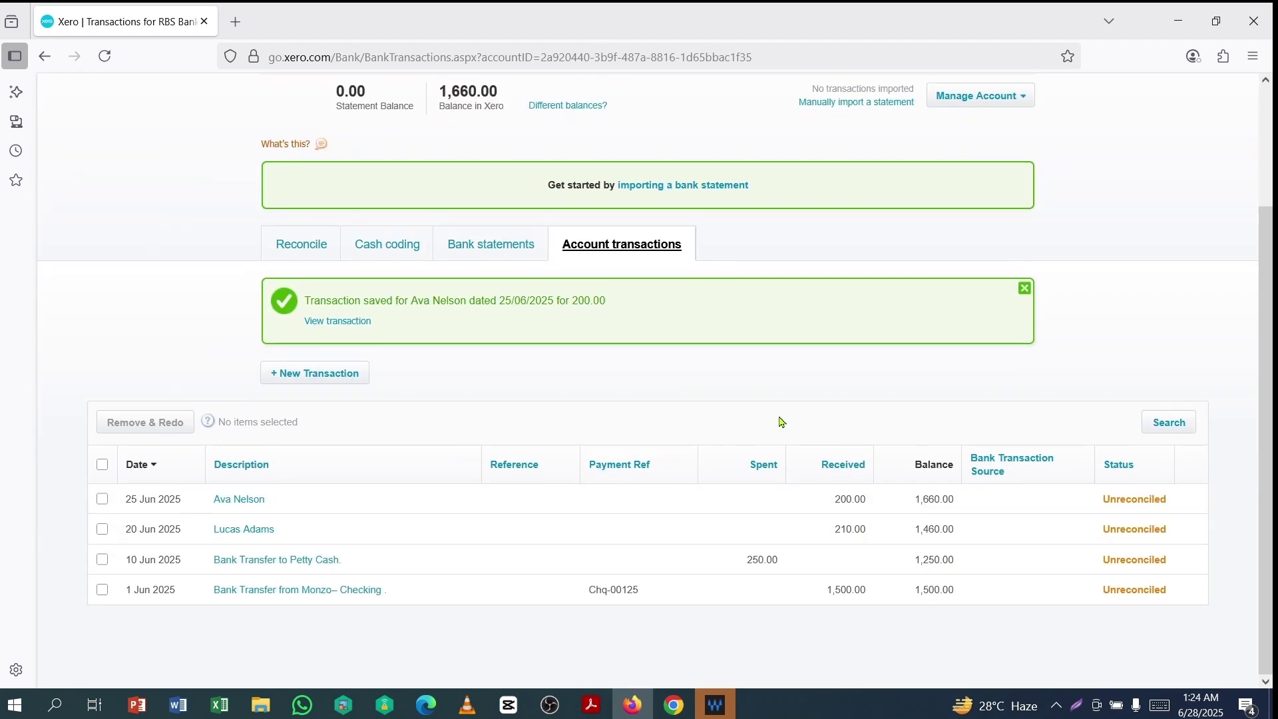
{"action": "left_click_drag", "start_coordinate": [571, 303], "coordinate": [612, 307]}
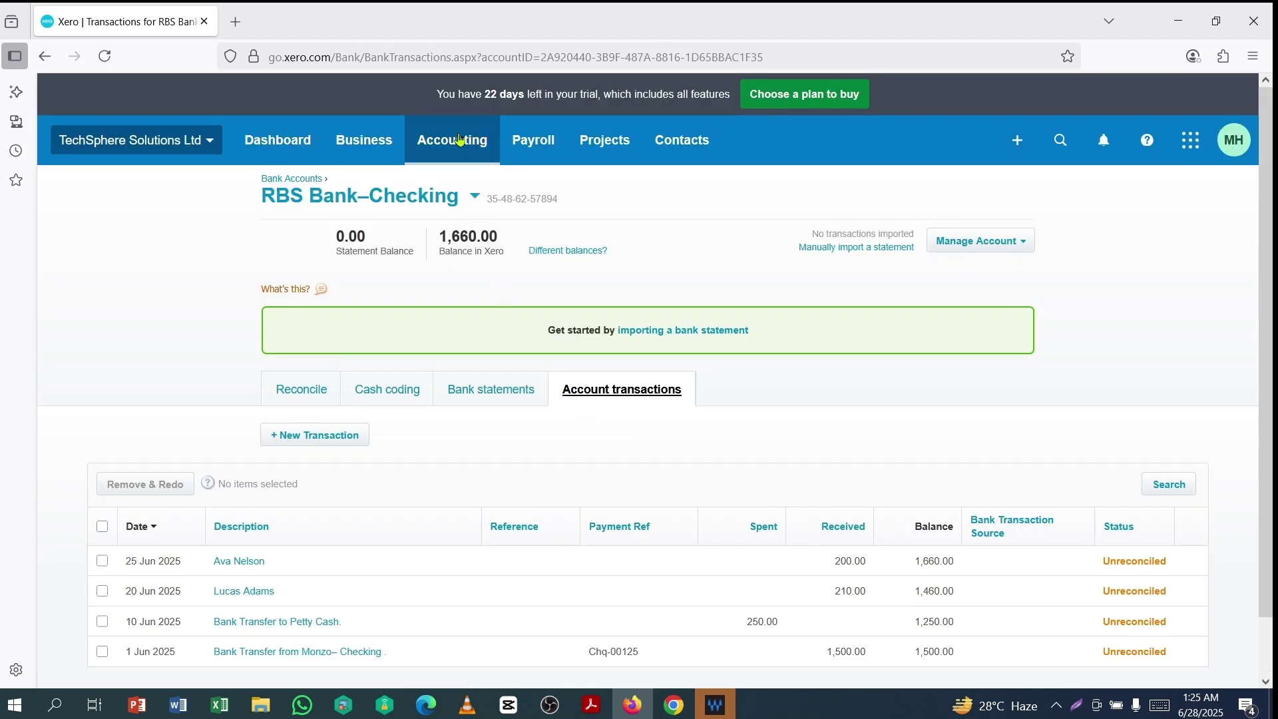
- Open the accounting Reports overview
{"action": "left_click", "coordinate": [460, 139]}
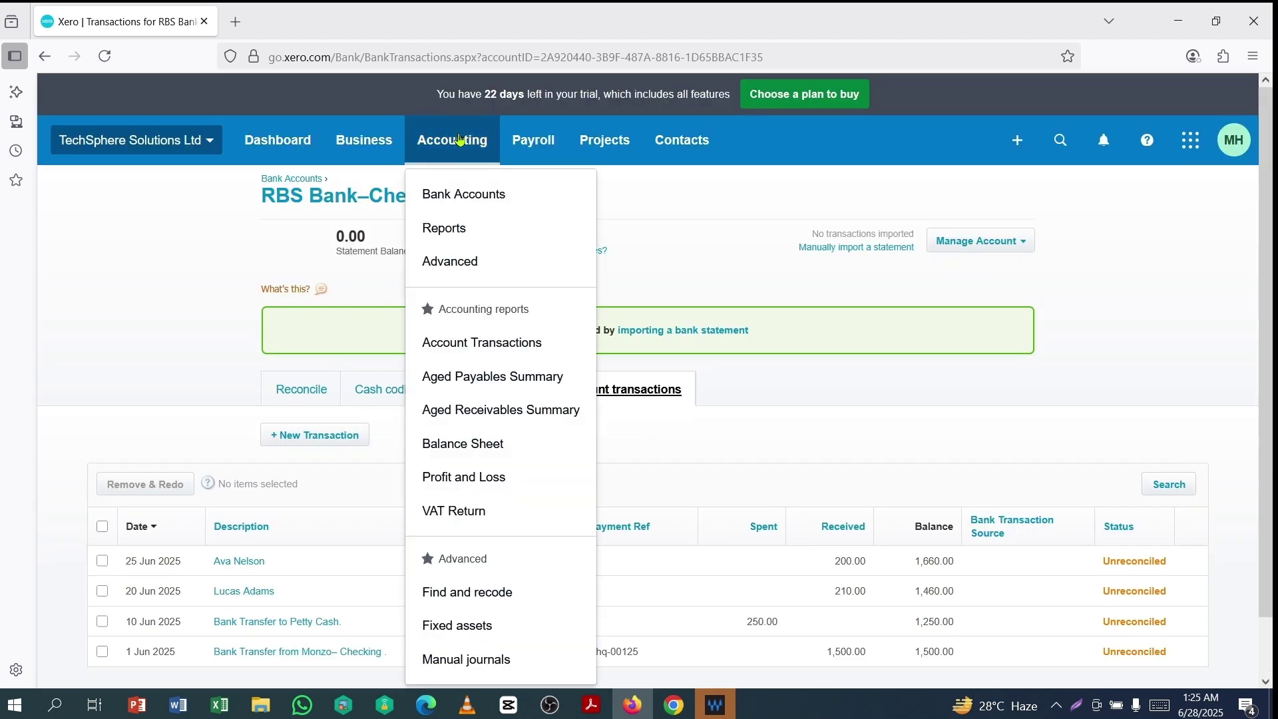
{"action": "left_click", "coordinate": [450, 229]}
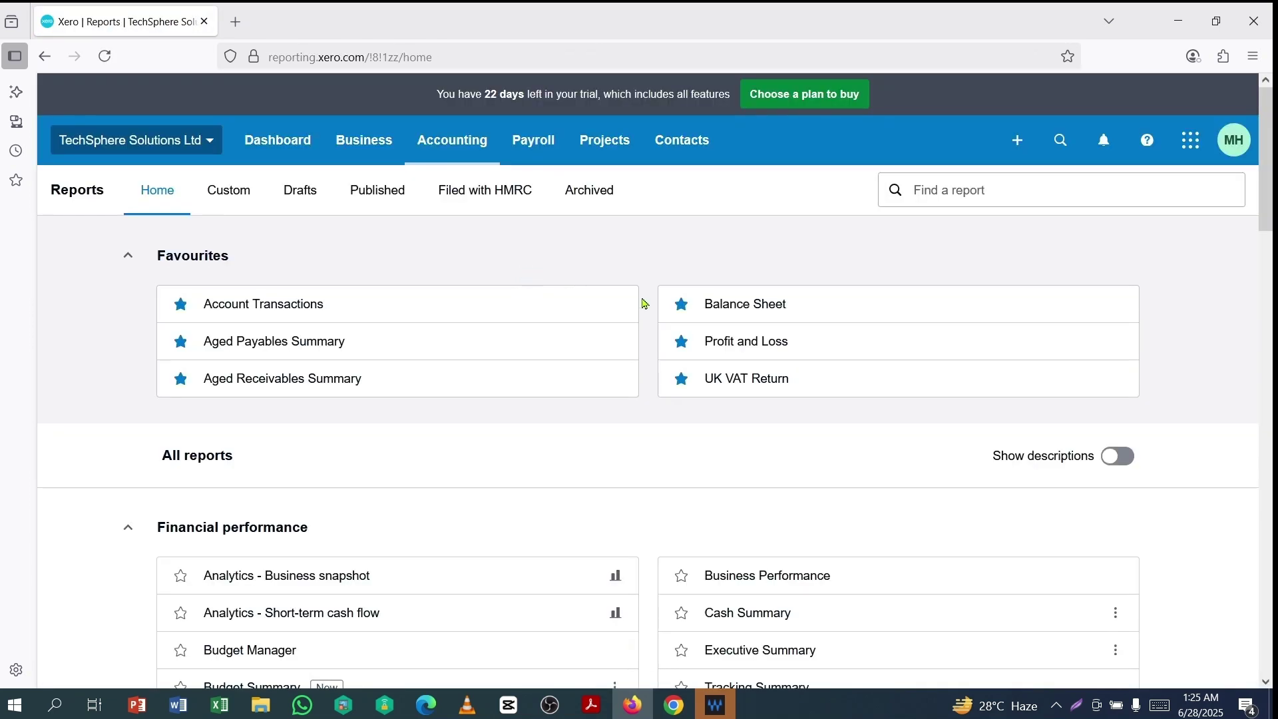
- Run the Balance Sheet as at the end of this month, 30 Jun 2025, and check the RBS Bank–Checking balance
{"action": "left_click", "coordinate": [733, 304]}
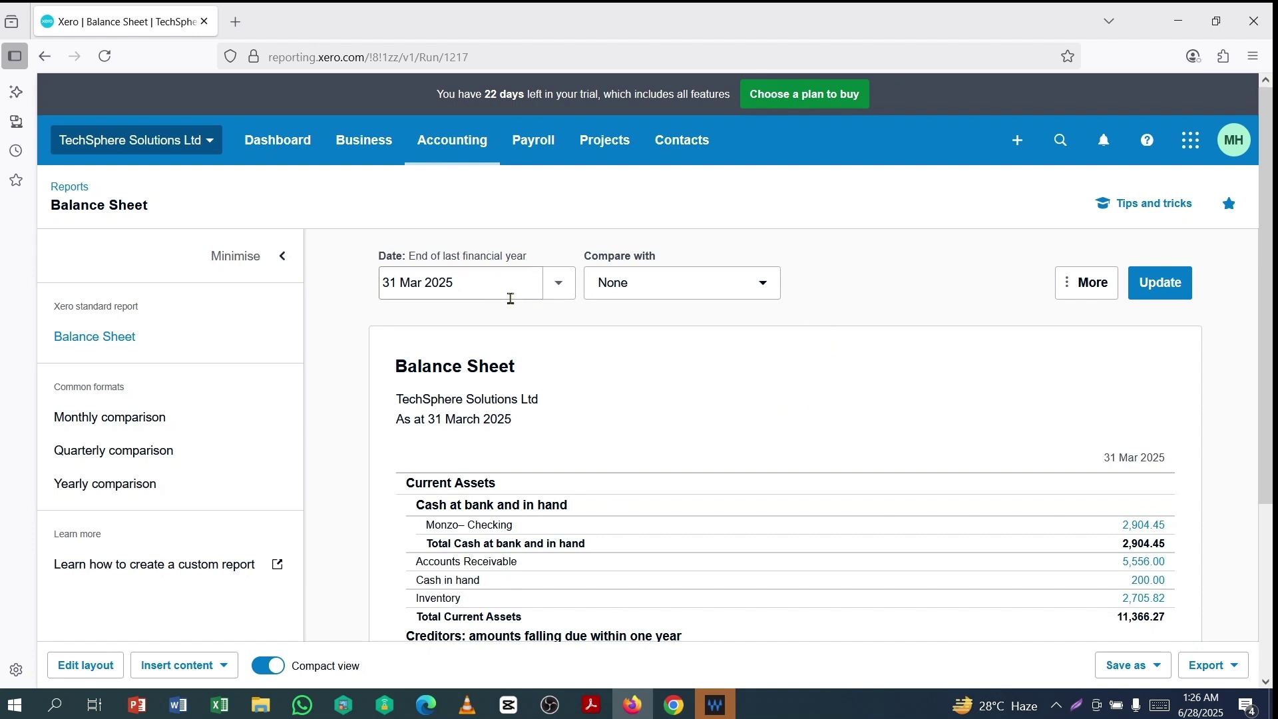
{"action": "left_click", "coordinate": [559, 283]}
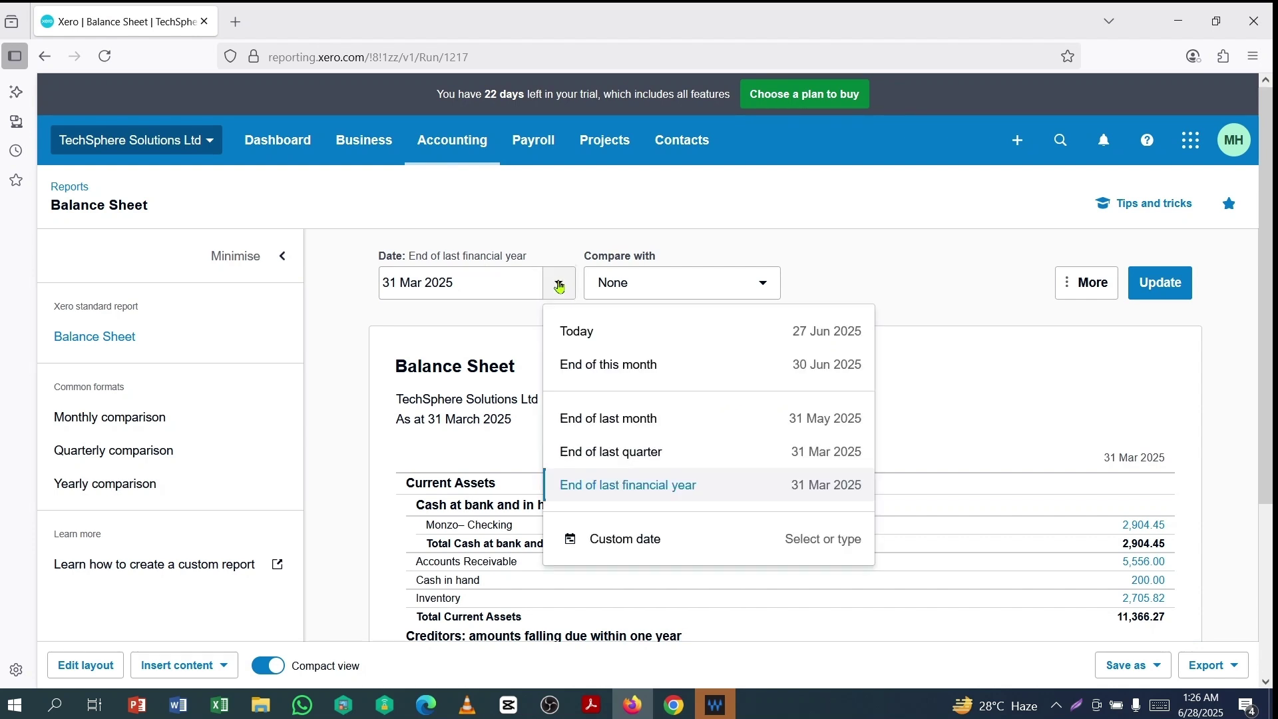
{"action": "left_click", "coordinate": [802, 375]}
{"action": "left_click", "coordinate": [1154, 286]}
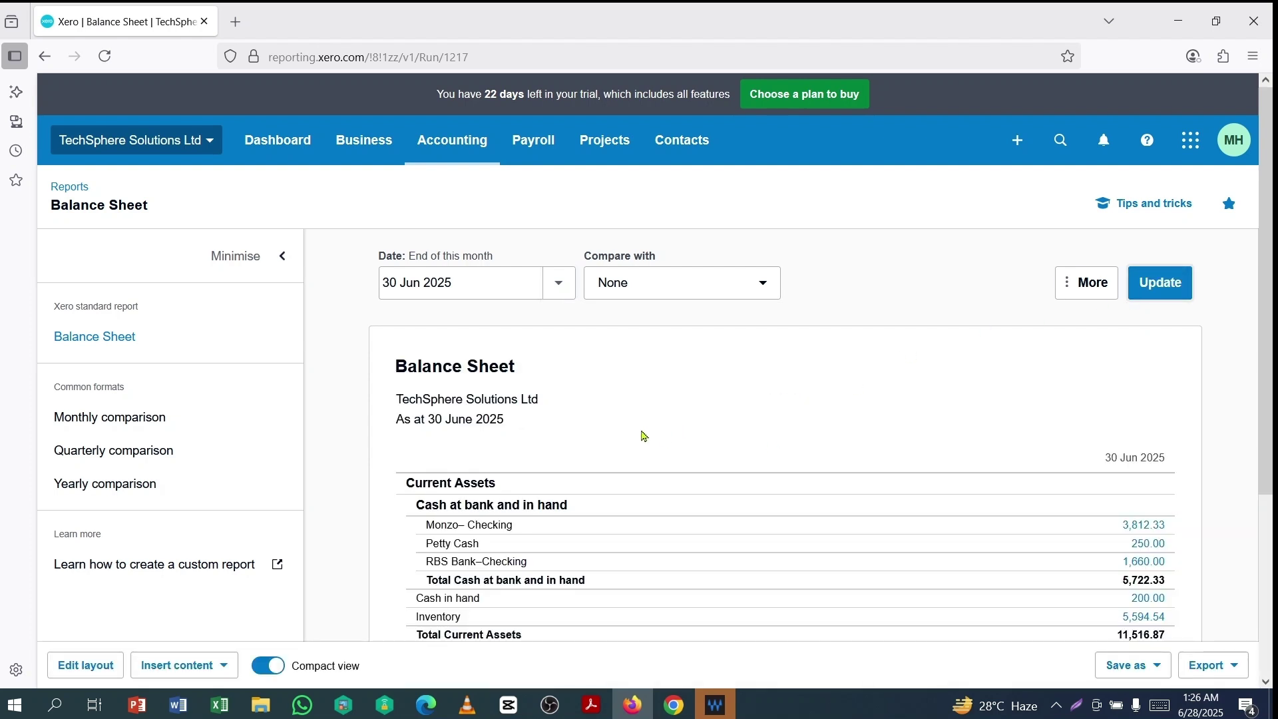
{"action": "scroll", "coordinate": [644, 436], "scroll_direction": "down", "scroll_amount": 4}
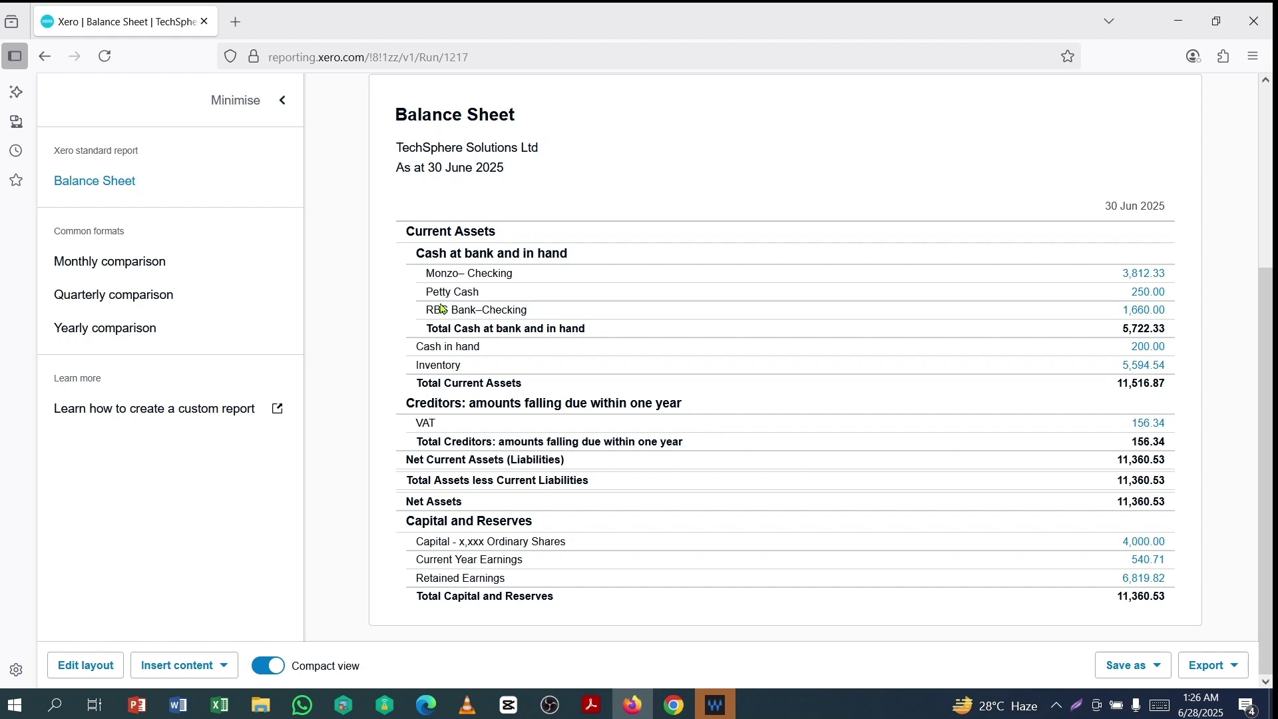
{"action": "left_click_drag", "start_coordinate": [429, 308], "coordinate": [540, 318]}
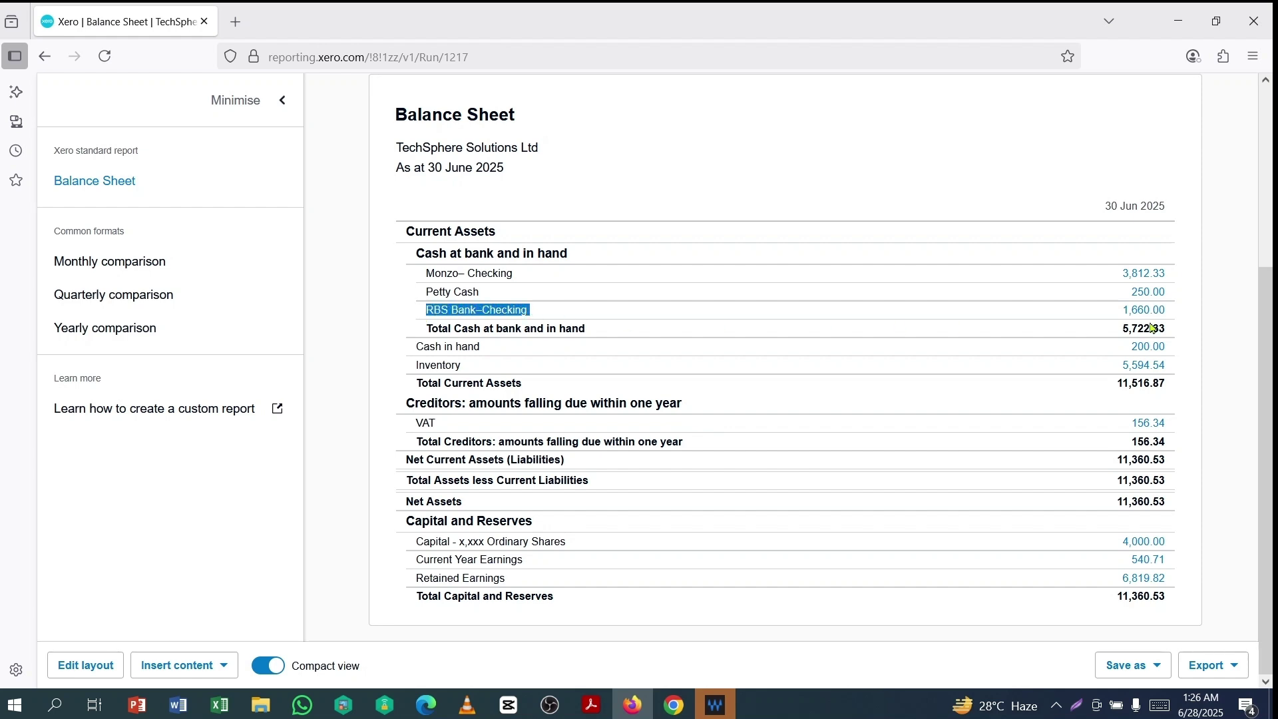
{"action": "left_click_drag", "start_coordinate": [1183, 314], "coordinate": [1058, 332]}
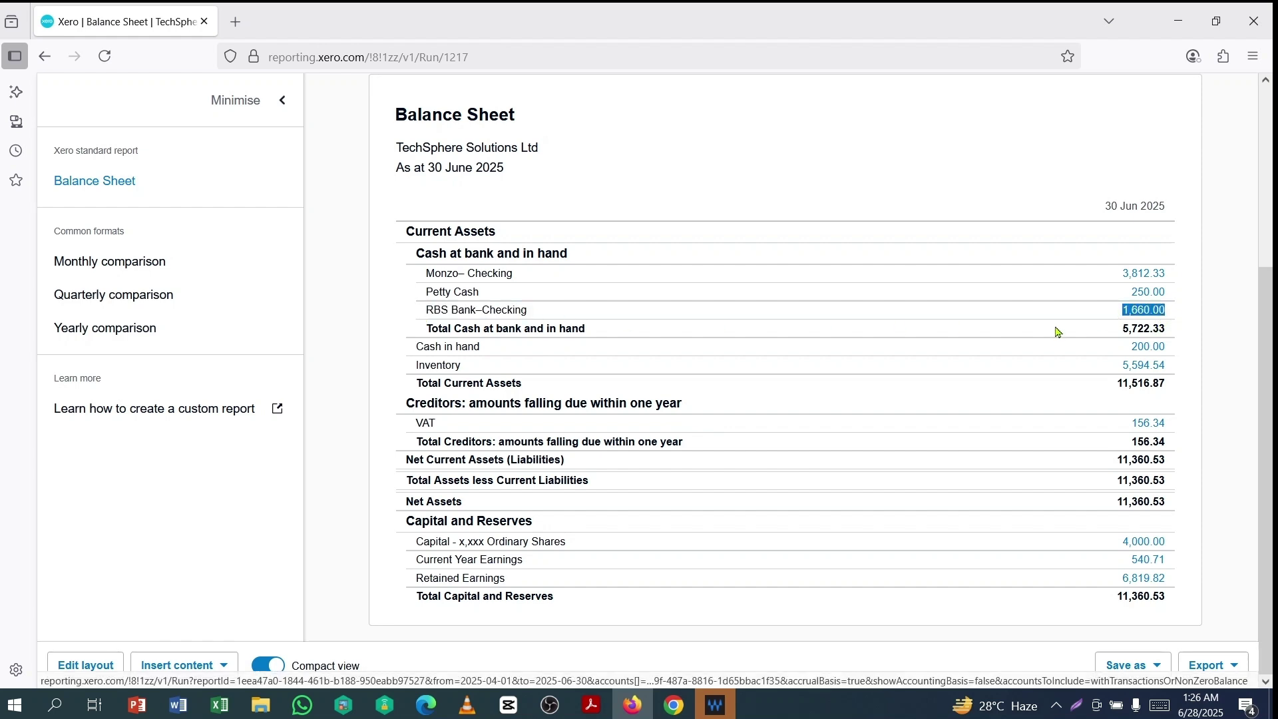
- Open the account transactions behind the RBS Bank–Checking balance and review the Receive Money entries dated 20 and 25 Jun 2025
{"action": "left_click", "coordinate": [1144, 317]}
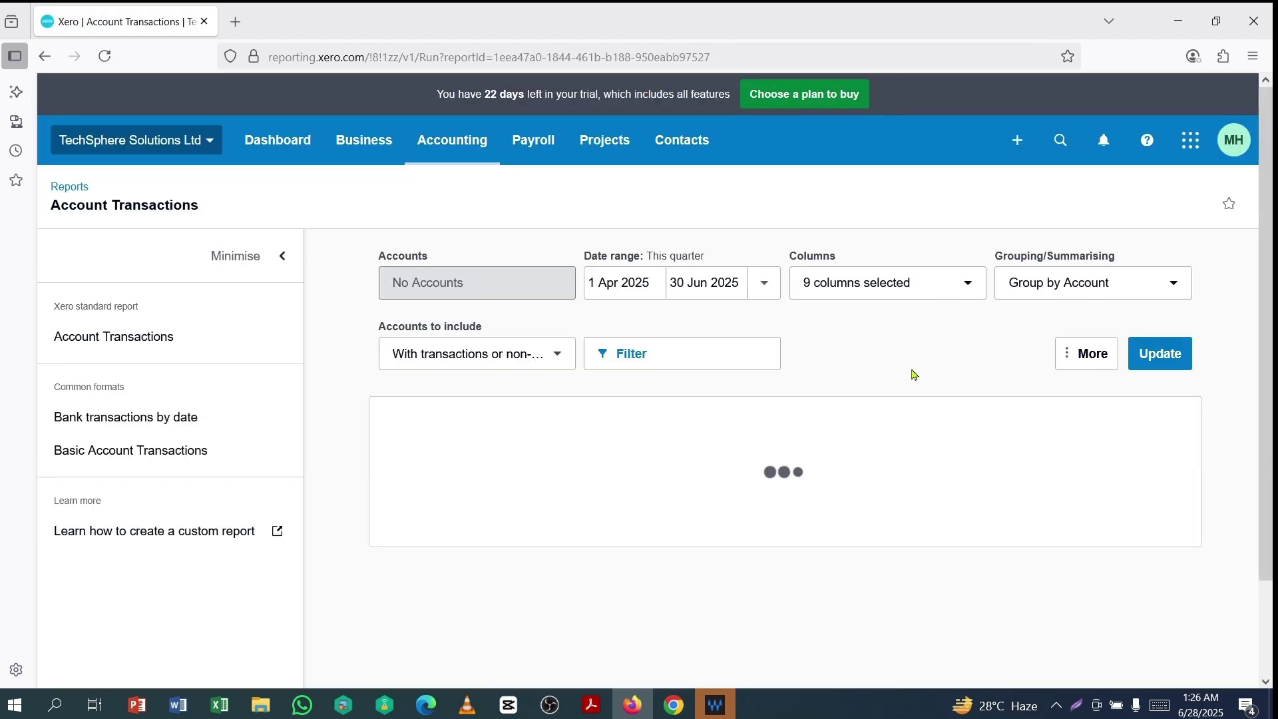
{"action": "scroll", "coordinate": [926, 374], "scroll_direction": "down", "scroll_amount": 3}
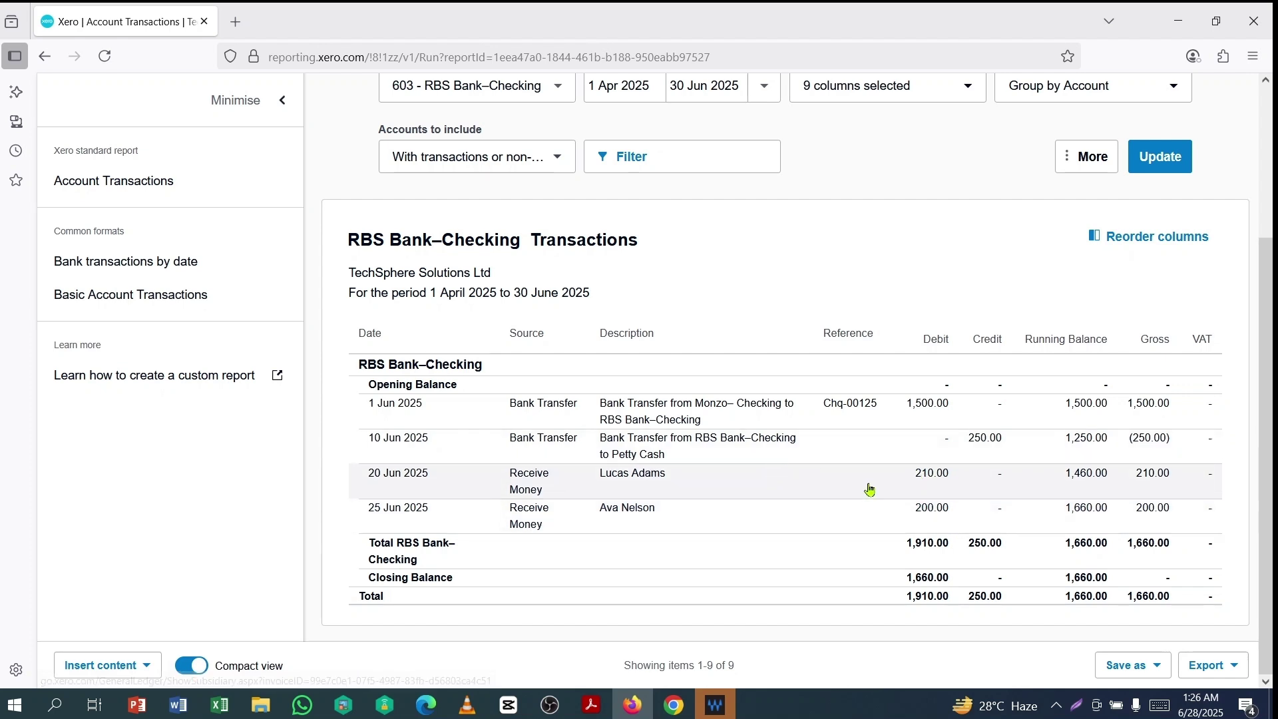
{"action": "scroll", "coordinate": [828, 440], "scroll_direction": "up", "scroll_amount": 3}
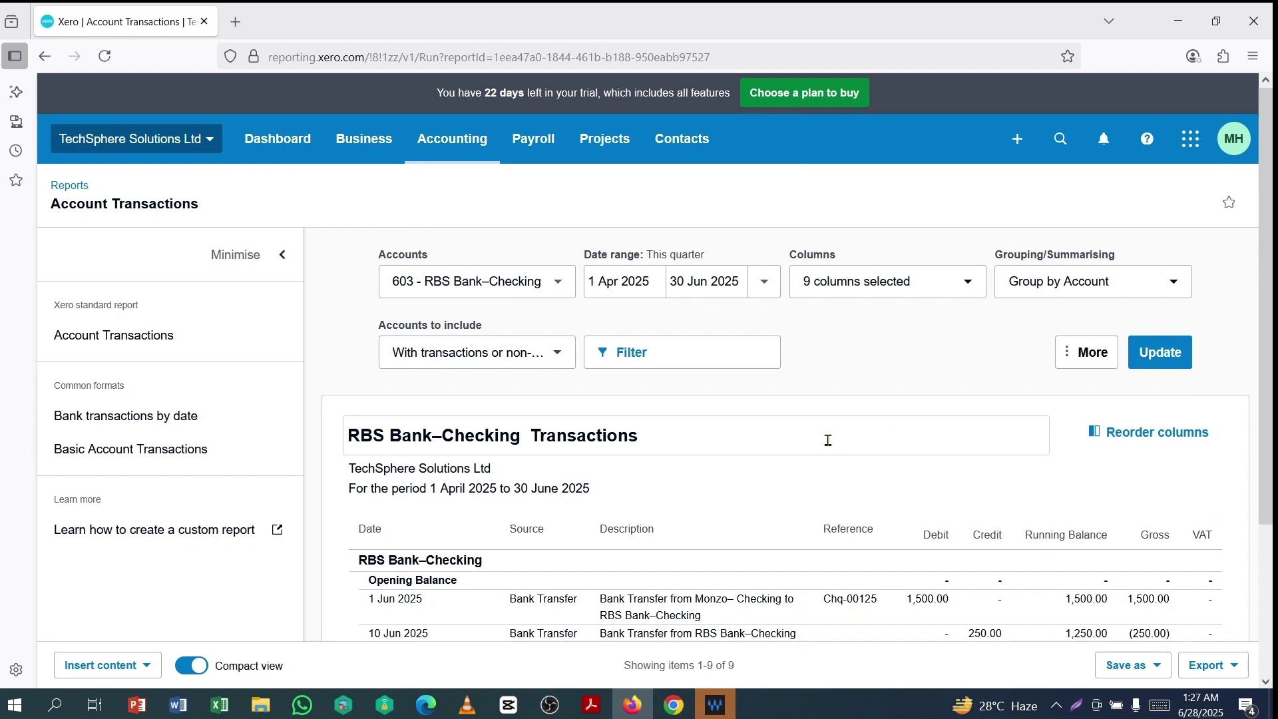
{"action": "scroll", "coordinate": [828, 440], "scroll_direction": "down", "scroll_amount": 2}
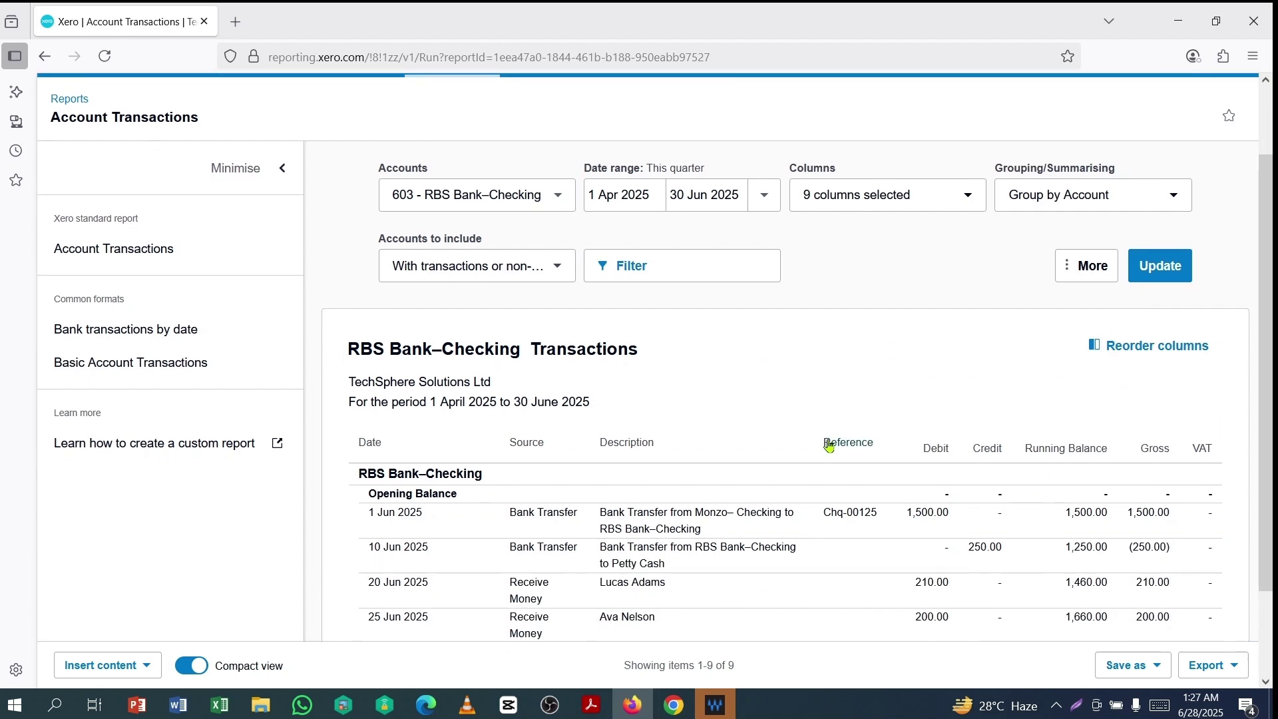
{"action": "scroll", "coordinate": [829, 446], "scroll_direction": "up", "scroll_amount": 2}
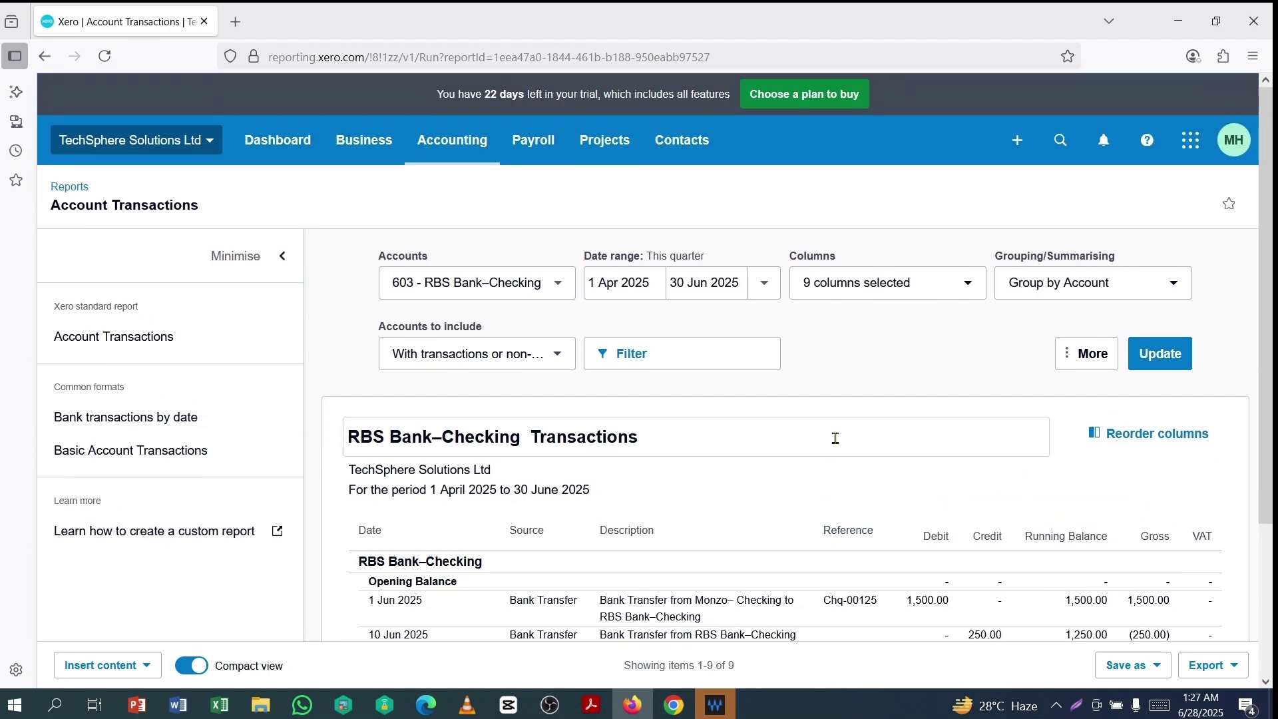